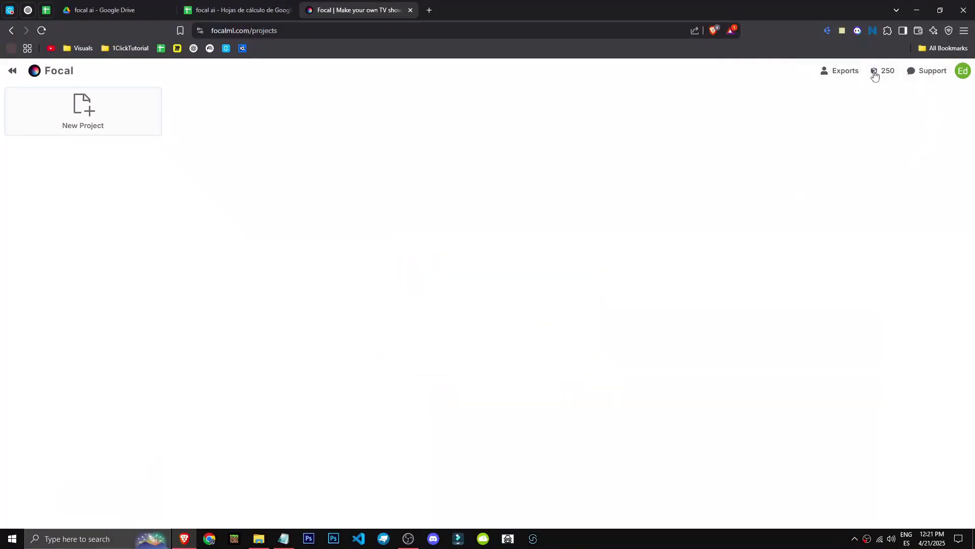
Check the credit balance and create a new project.
left_click(883, 73)
left_click(675, 173)
left_click(125, 134)
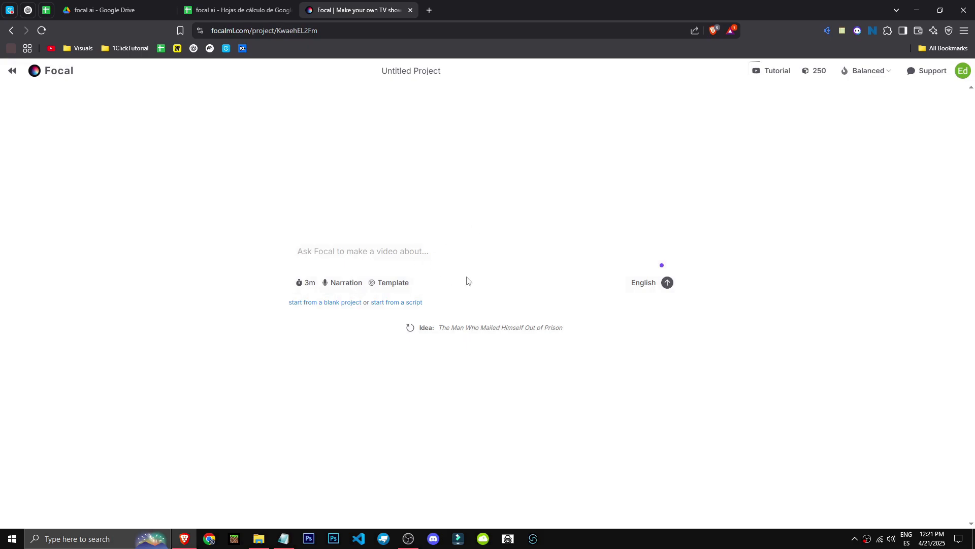
Review the target duration choices and the YouTube template video option for the new project.
left_click(311, 285)
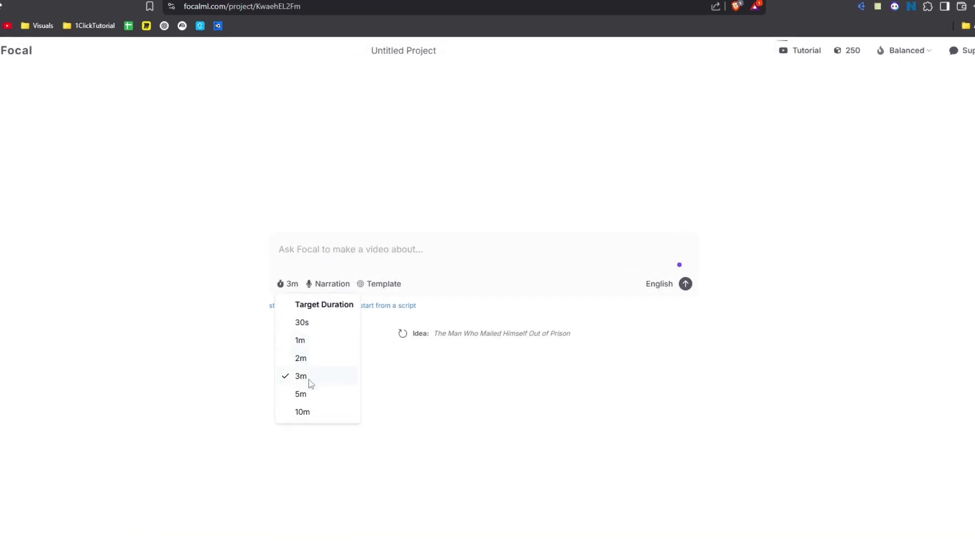
left_click(309, 379)
left_click(390, 285)
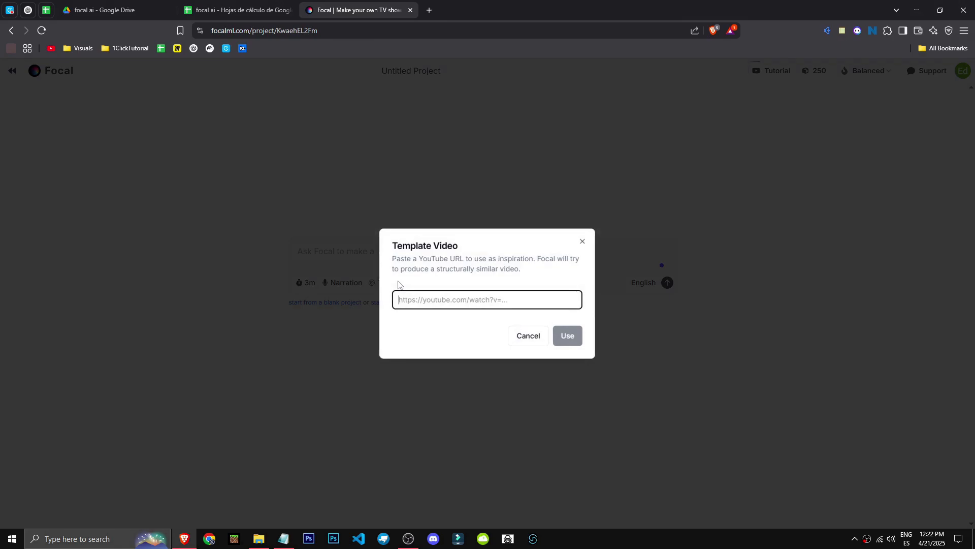
left_click(584, 244)
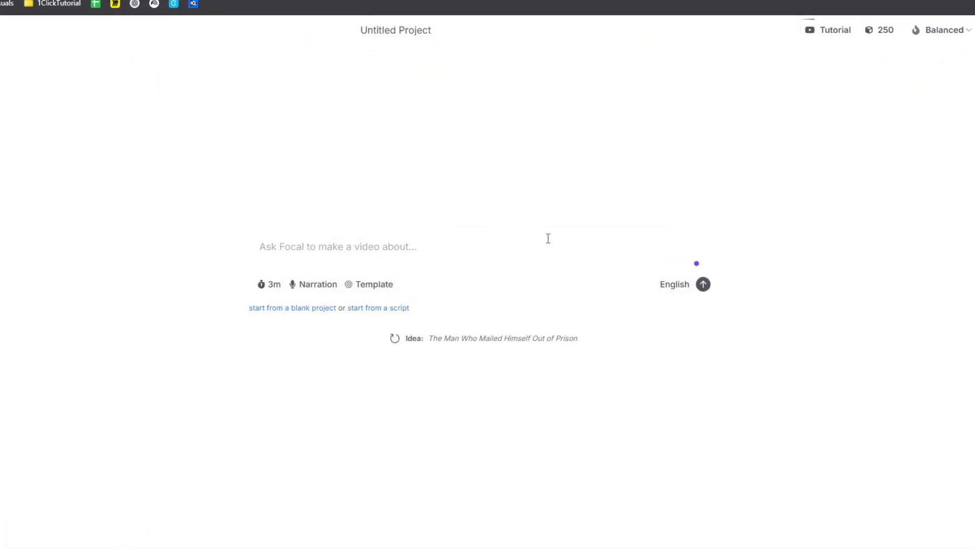
Generate a 10m English narration script from the prompt "running from zombies" and continue to the project details.
type("z")
type("unning from")
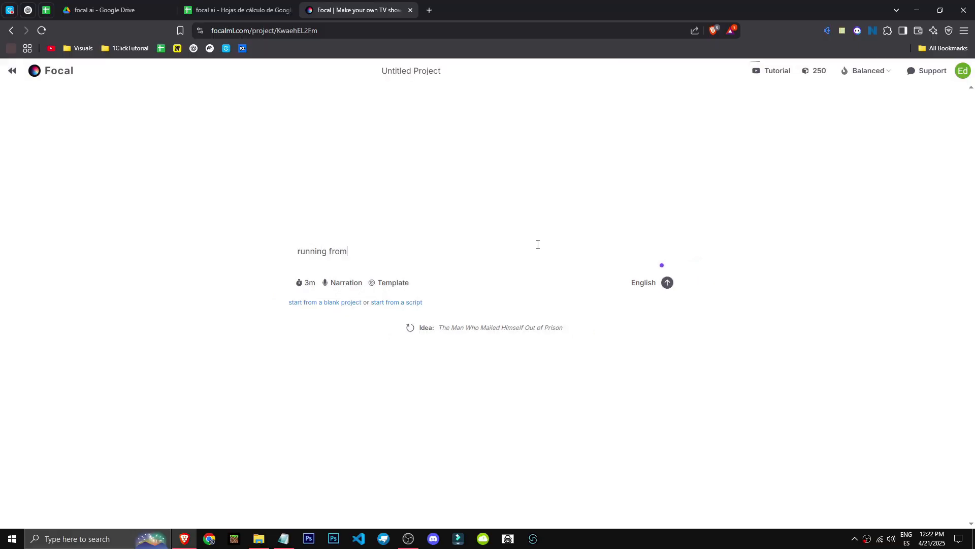
left_click(668, 283)
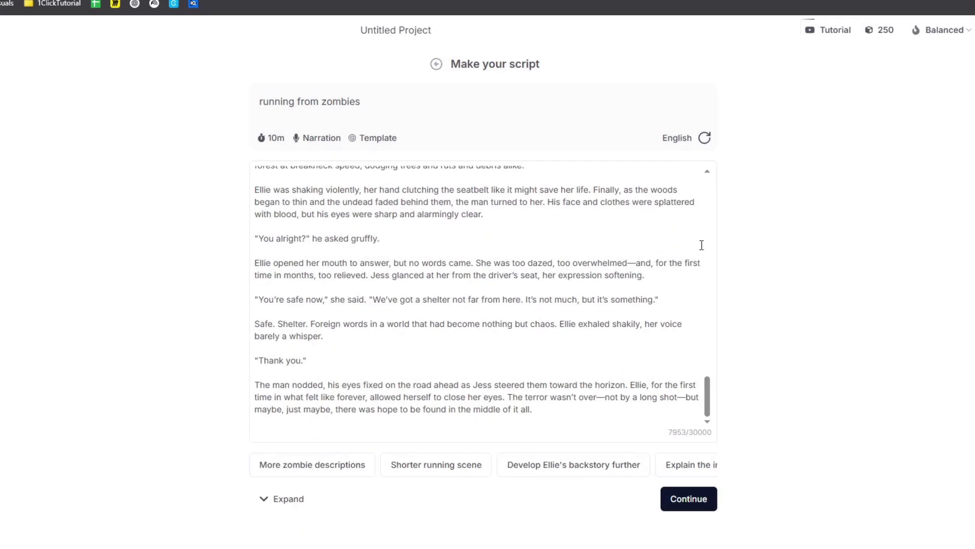
left_click(690, 500)
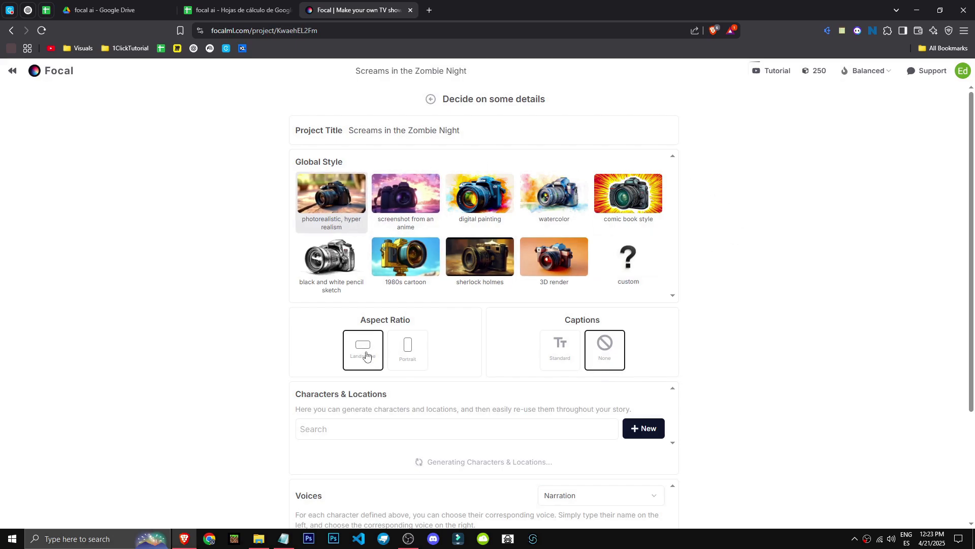
Set the project's captions to Standard.
left_click(568, 346)
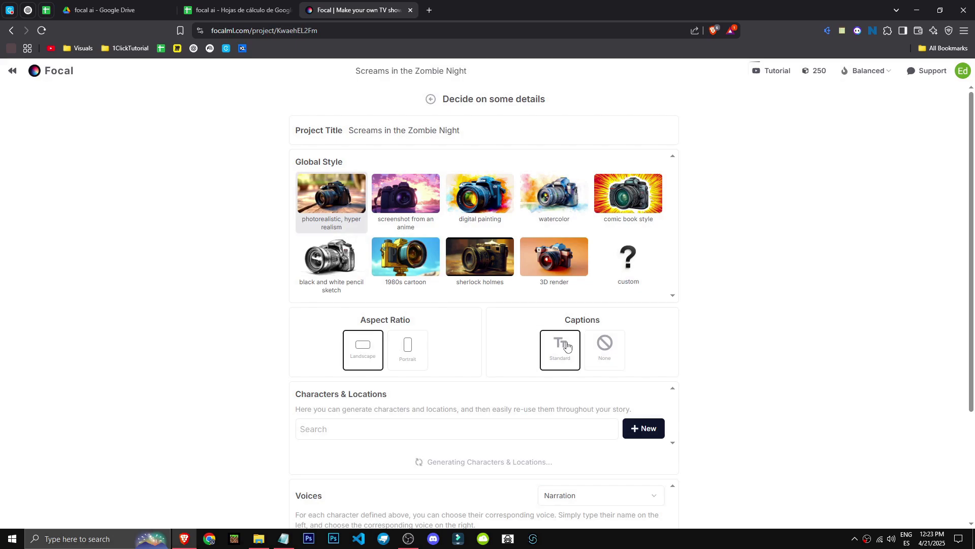
left_click(605, 347)
left_click(560, 350)
Examine the available voice modes and the voices offered for the Narrator.
scroll(636, 327, "down", 2)
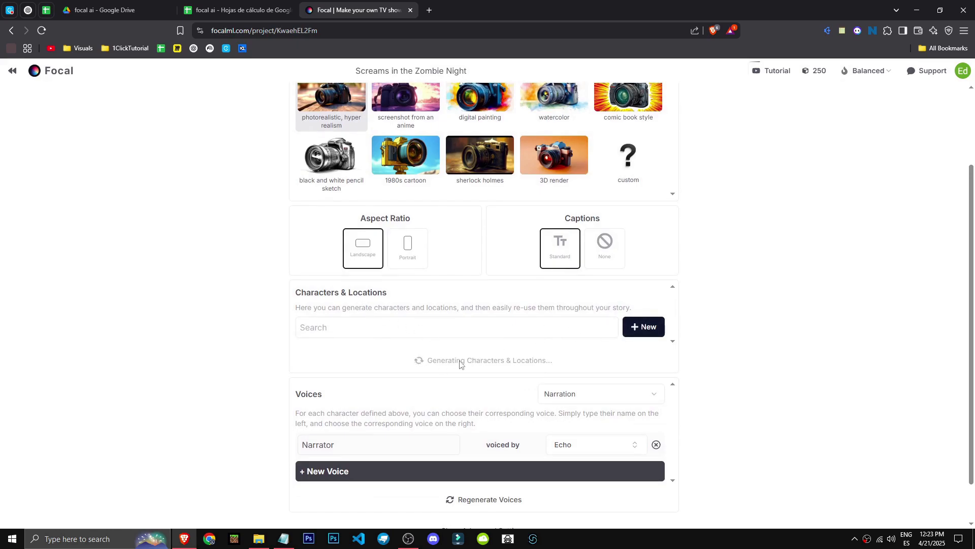
scroll(553, 366, "down", 1)
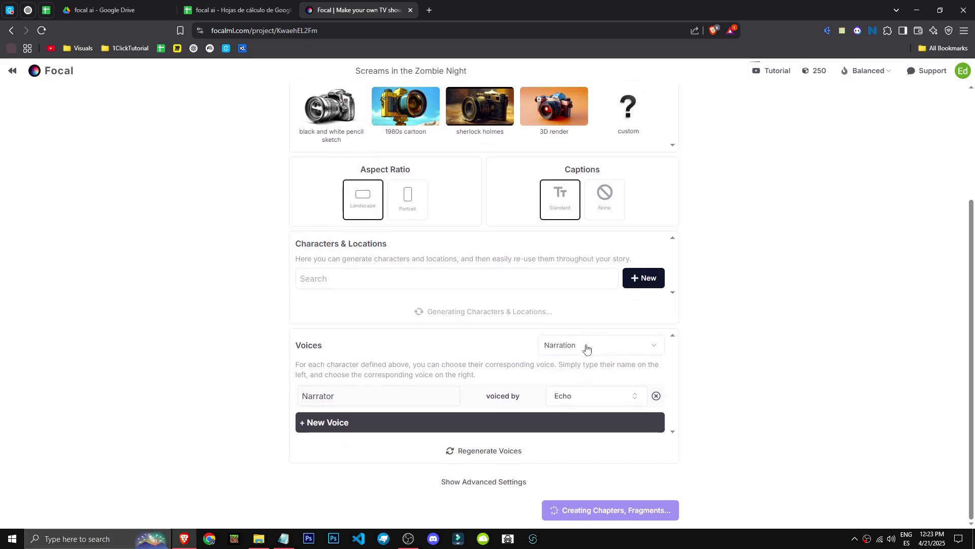
left_click(584, 346)
left_click(747, 394)
left_click(603, 397)
left_click(821, 359)
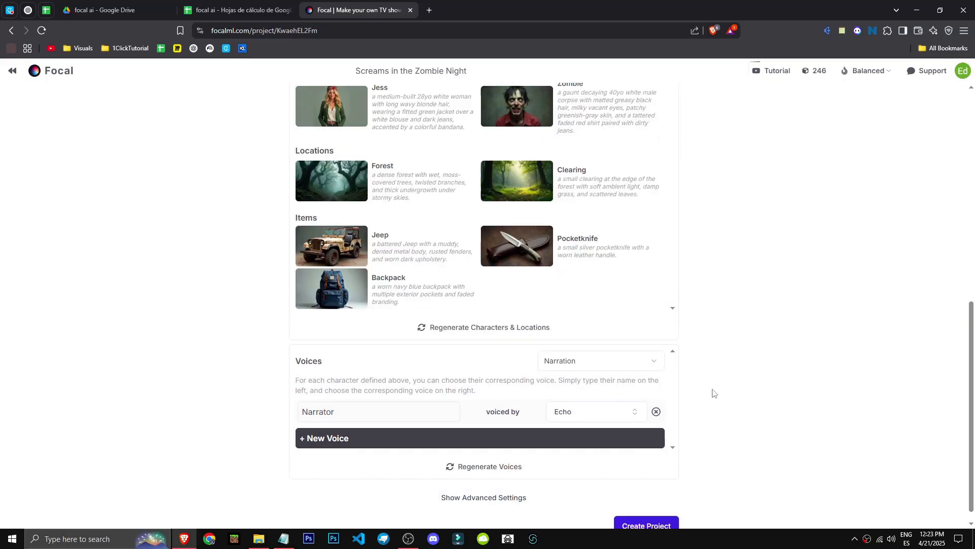
Create the project after reviewing its generated characters, locations and items, and check the remaining credits.
scroll(714, 392, "up", 3)
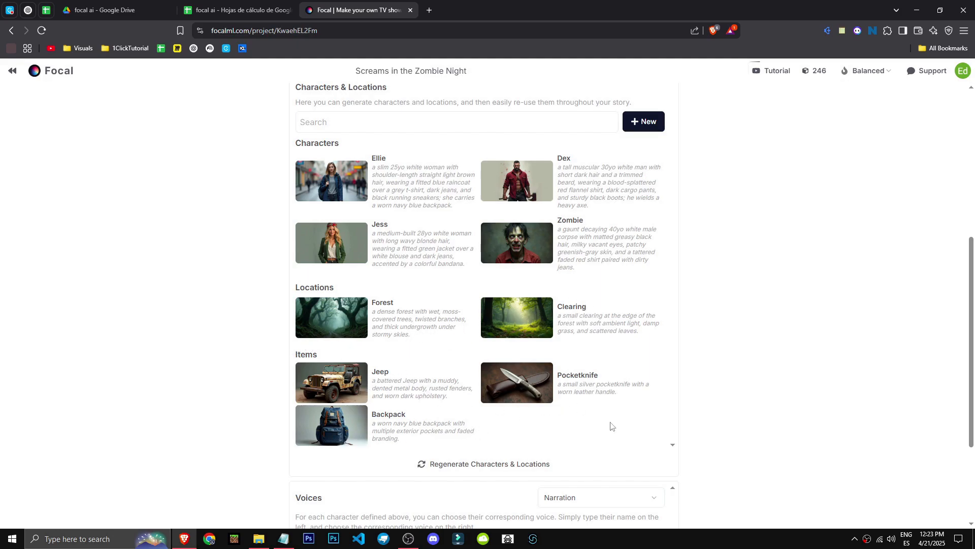
scroll(611, 426, "down", 3)
left_click(658, 511)
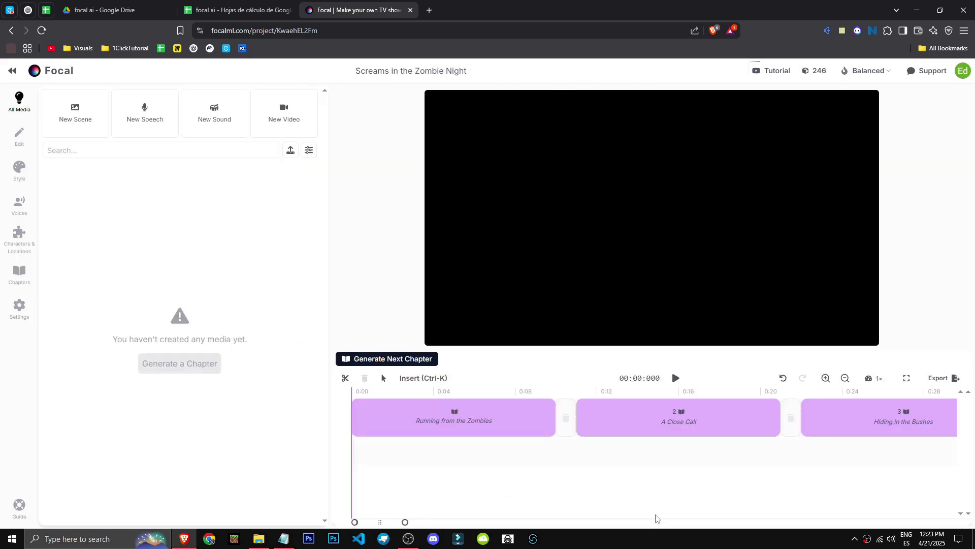
left_click(815, 71)
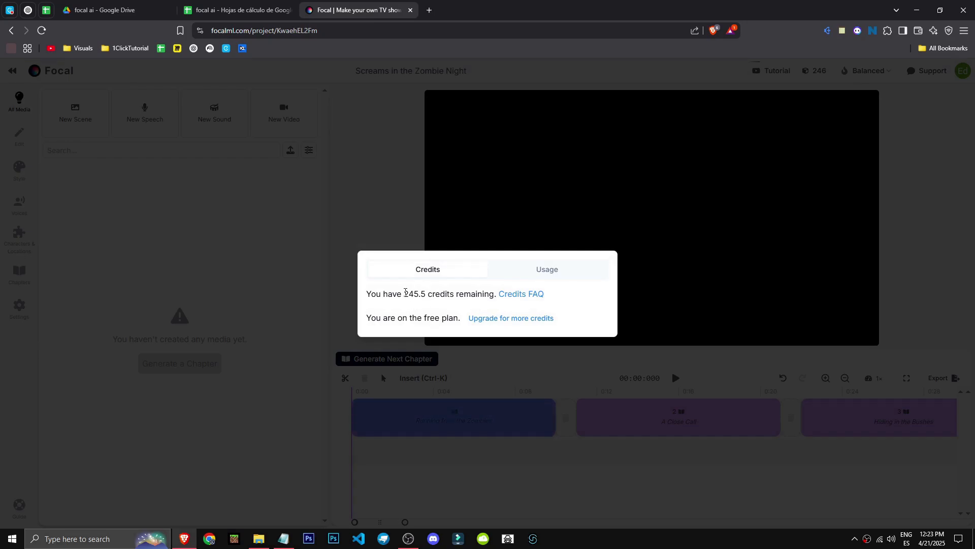
left_click(430, 219)
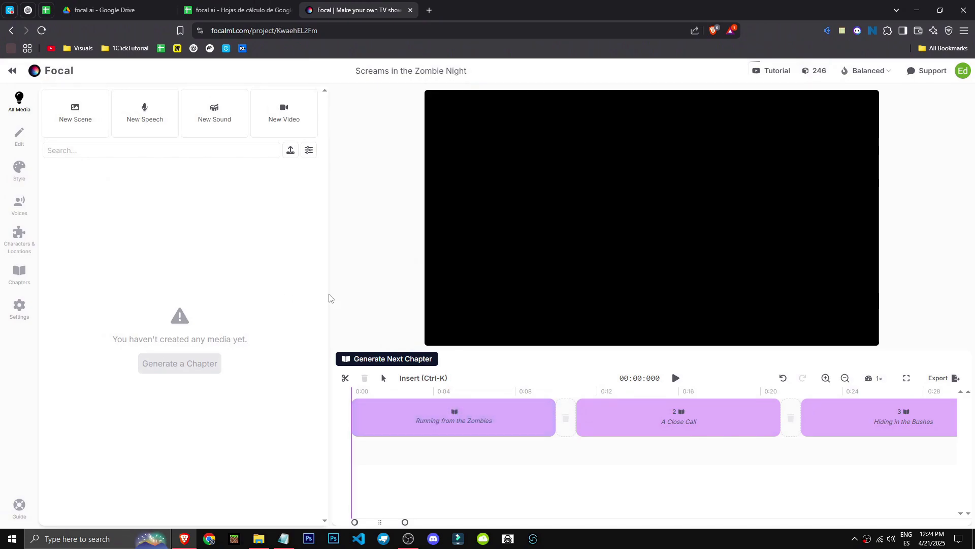
Generate the "Running from the Zombies" chapter with the prompt "Please adapt this chapter as-is." and accept the result.
left_click(373, 395)
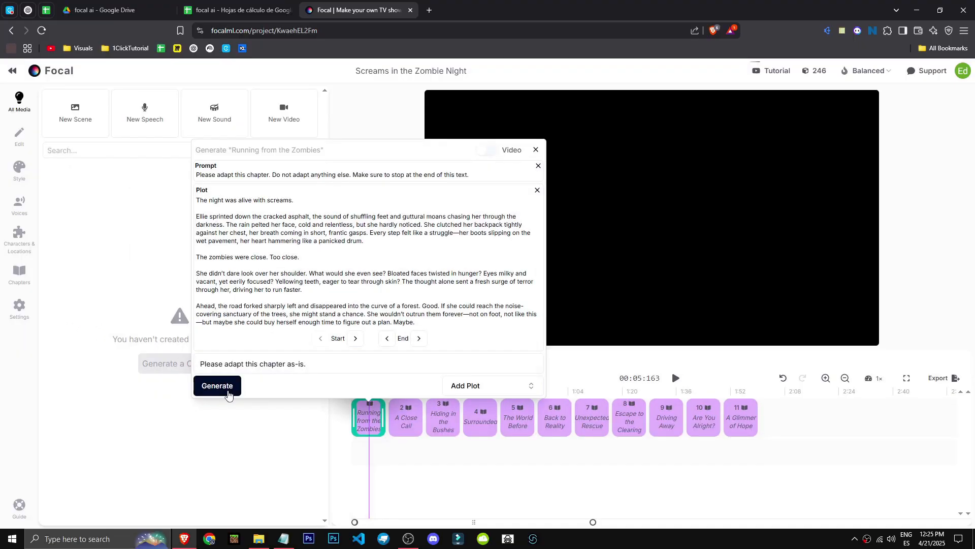
left_click(163, 407)
left_click(390, 460)
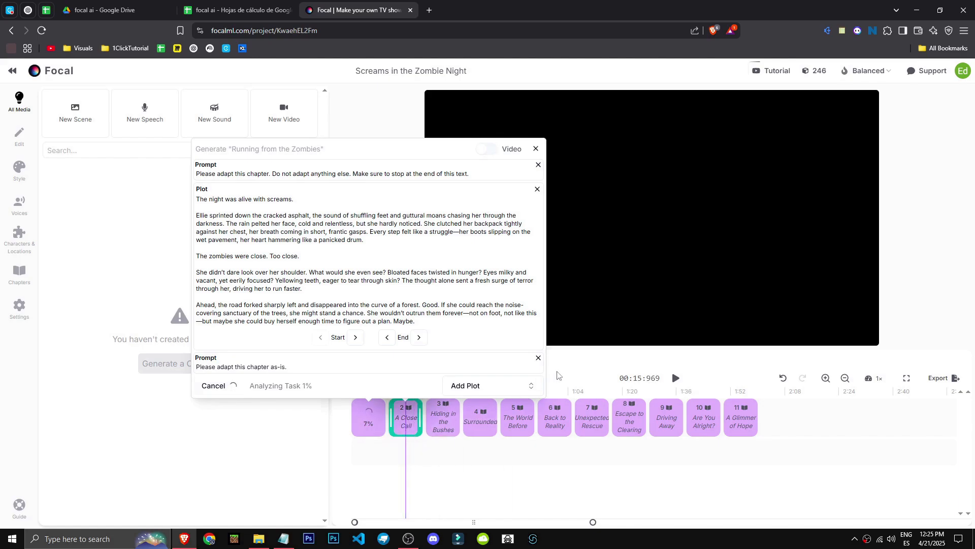
left_click(537, 148)
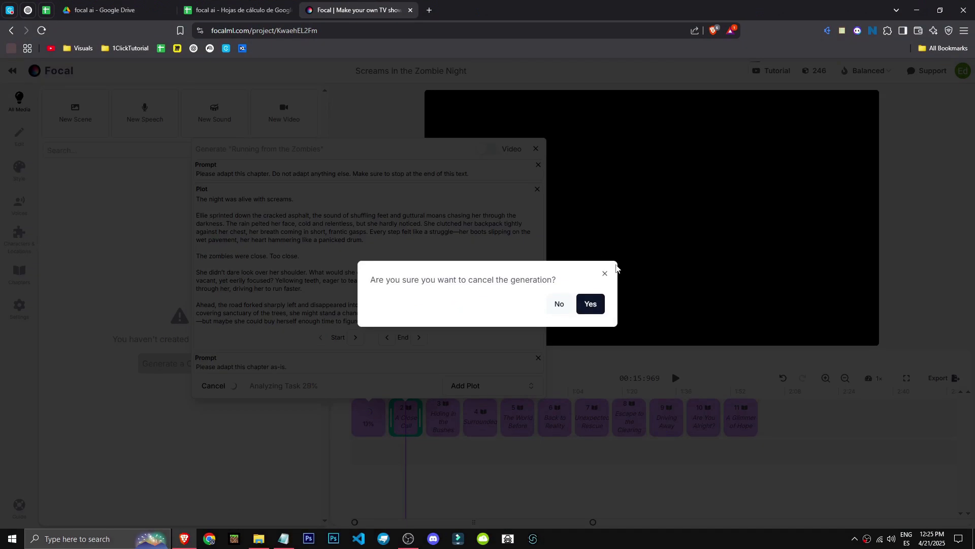
left_click(557, 303)
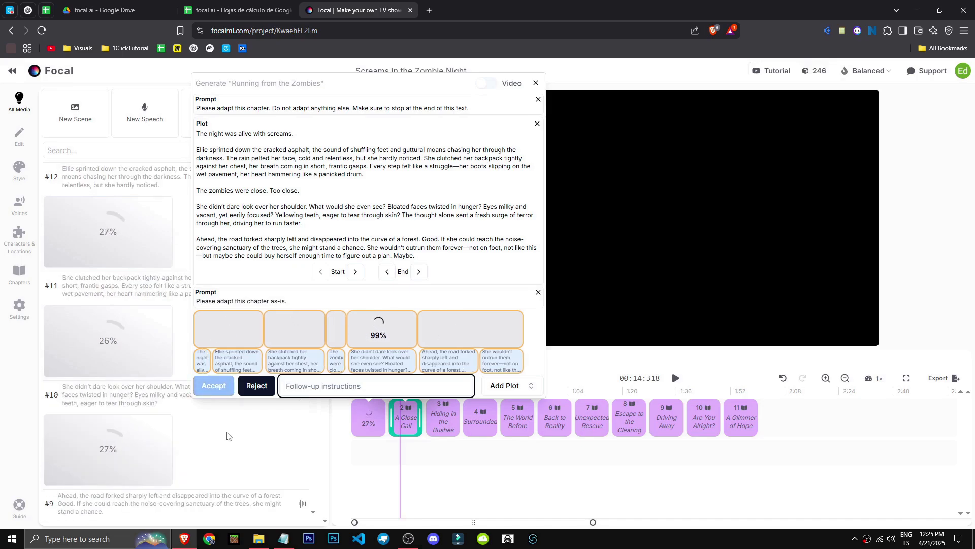
left_click(215, 385)
Preview the generated chapter along the timeline and look through its media list, editing options and chapters.
left_click_drag(402, 390, 353, 395)
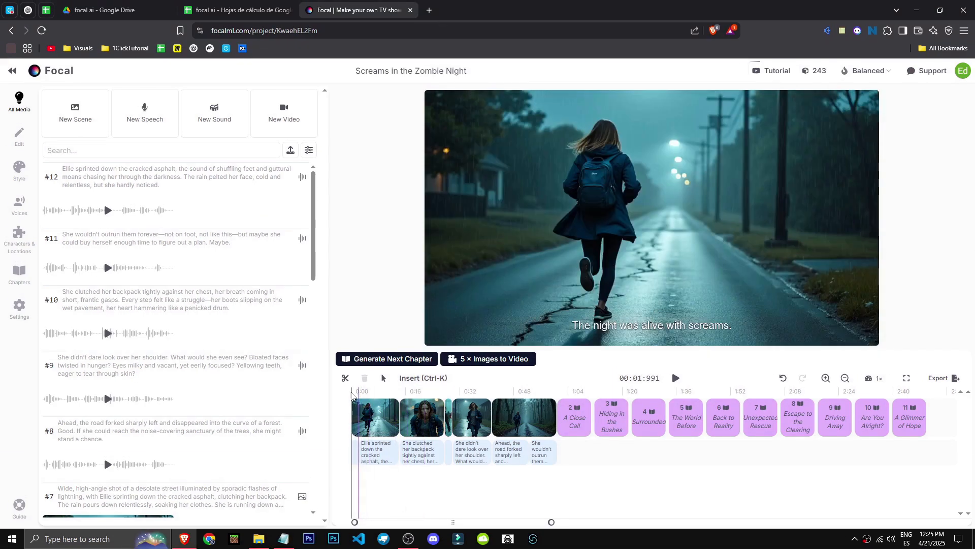
left_click(676, 378)
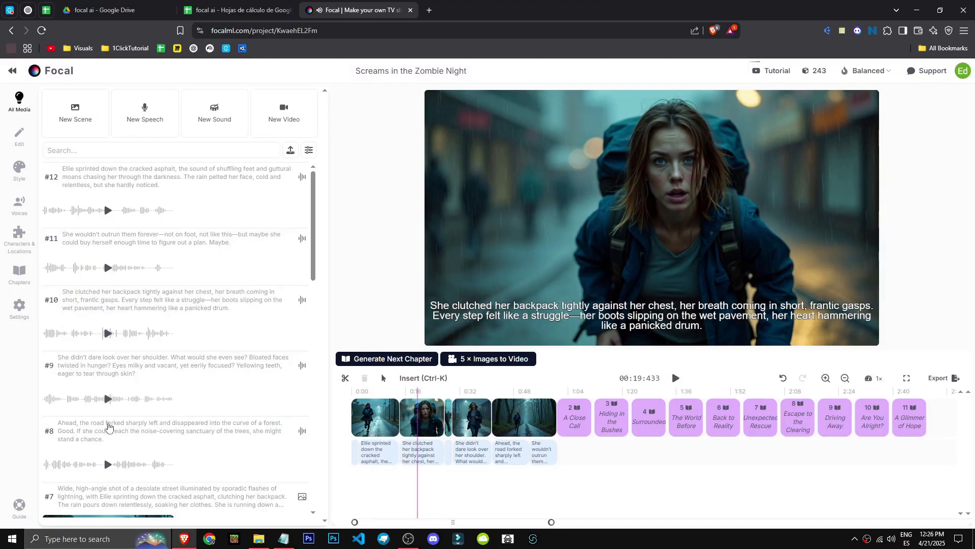
scroll(108, 428, "down", 12)
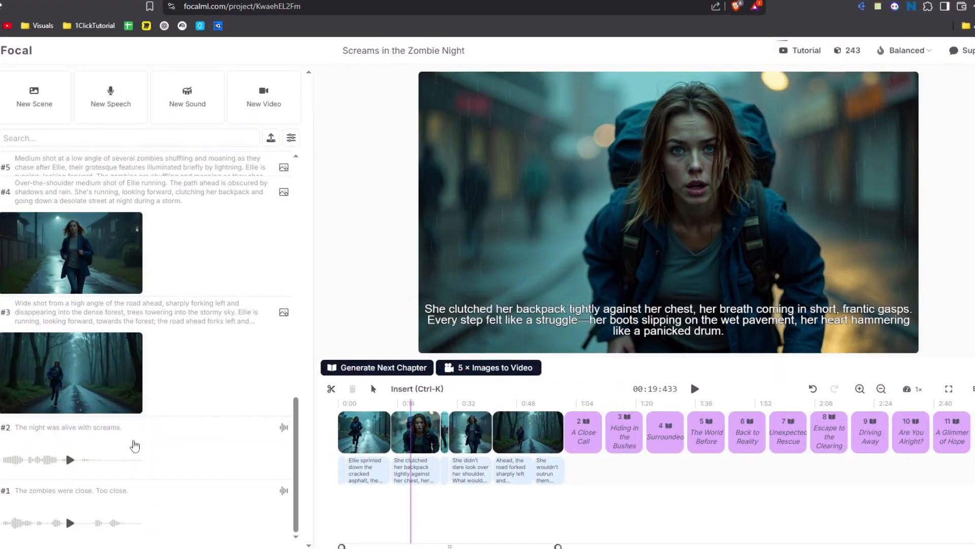
left_click_drag(411, 403, 546, 404)
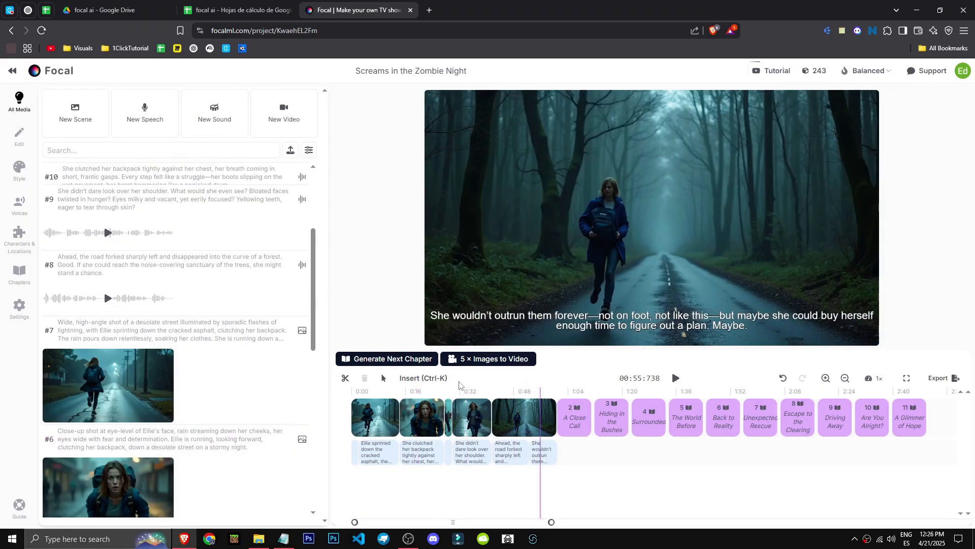
left_click_drag(474, 387, 448, 397)
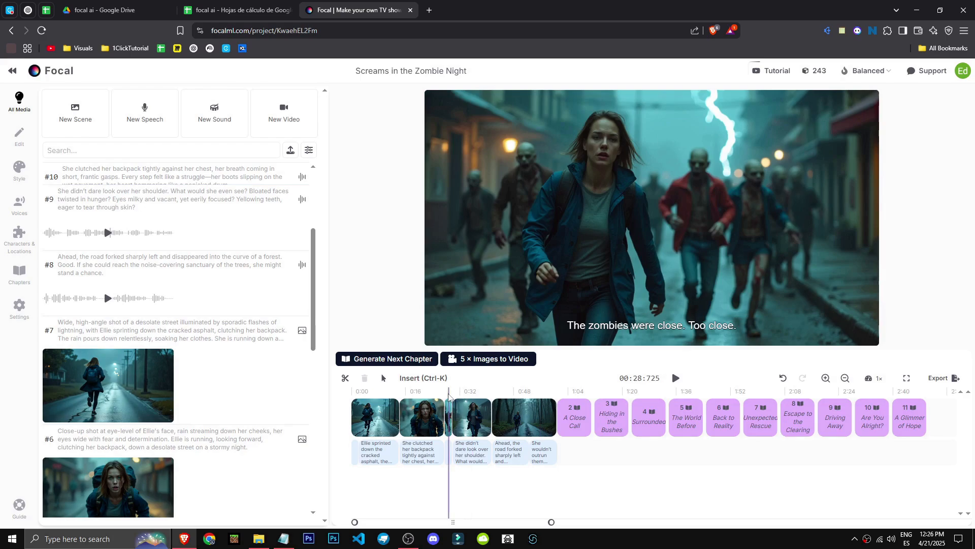
scroll(142, 267, "up", 3)
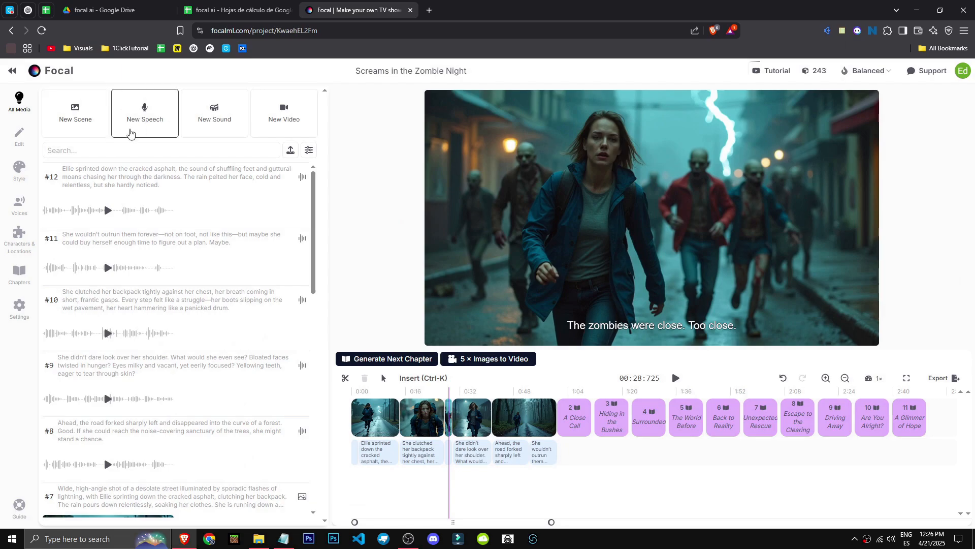
left_click(15, 141)
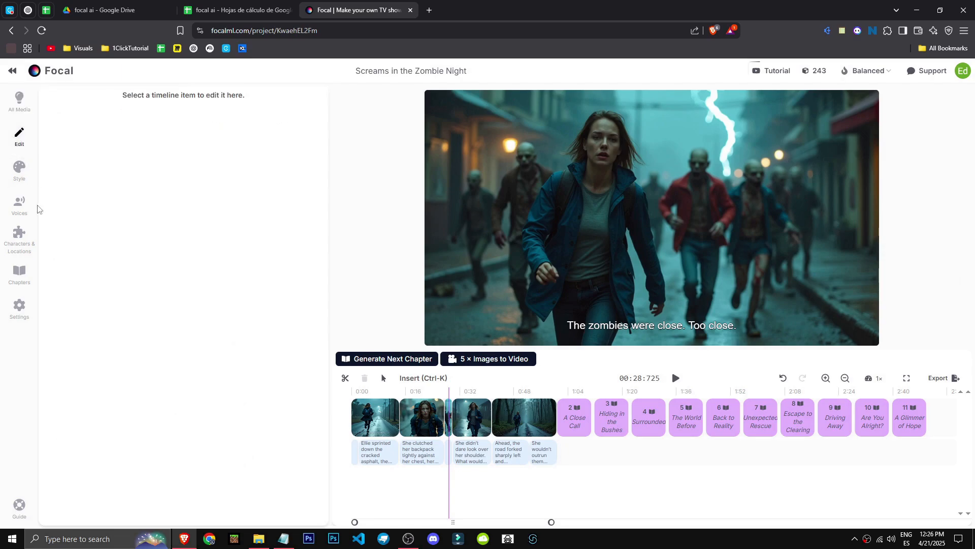
left_click(19, 275)
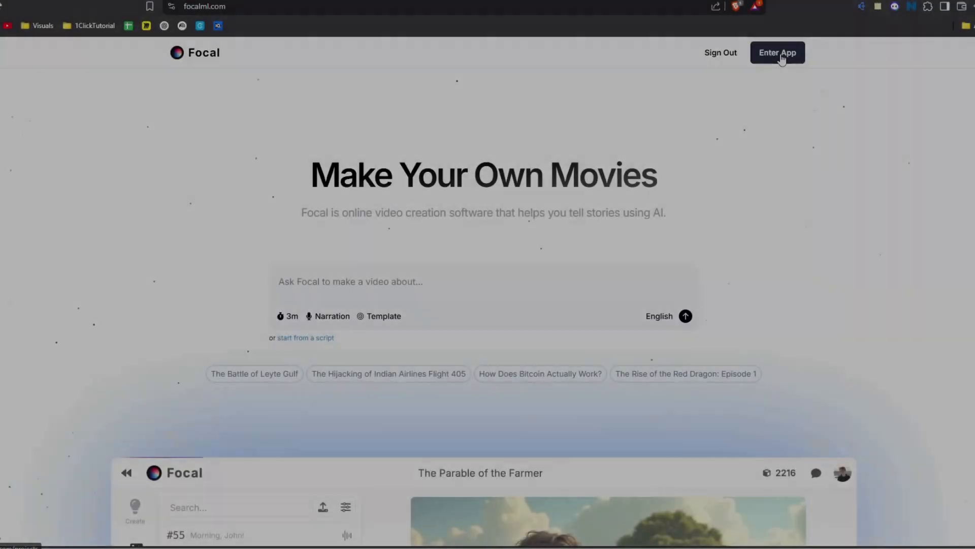
Enter the app from the home page, create another project and set its target duration to 30s.
left_click(778, 51)
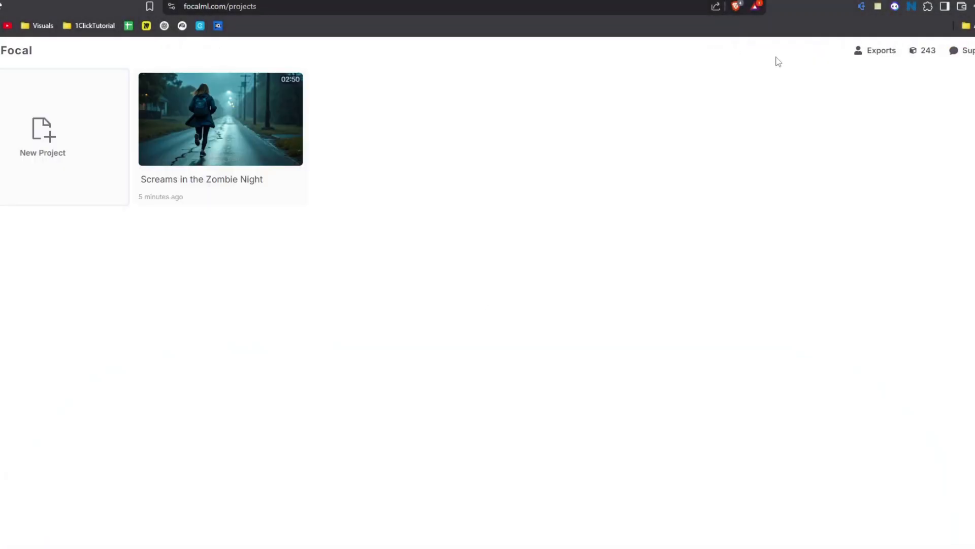
left_click(84, 151)
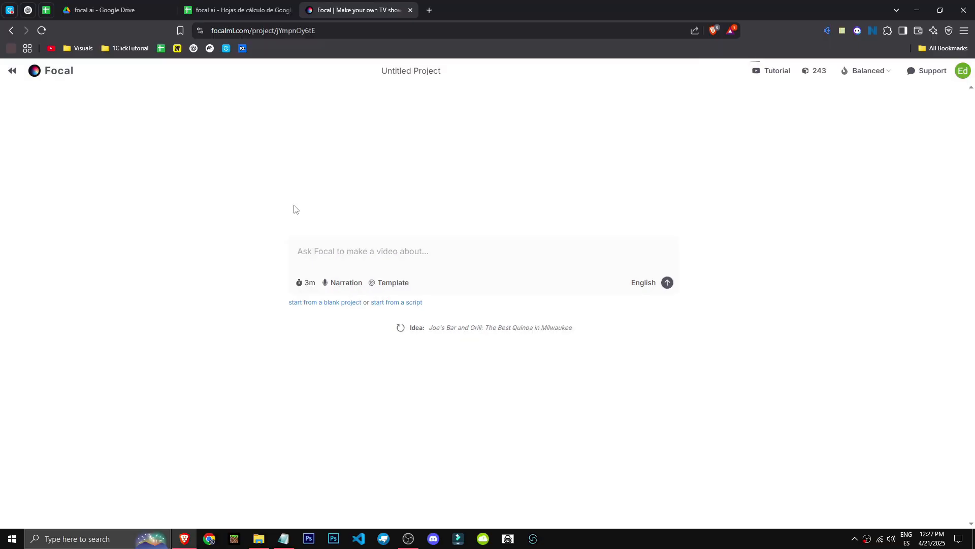
left_click(298, 283)
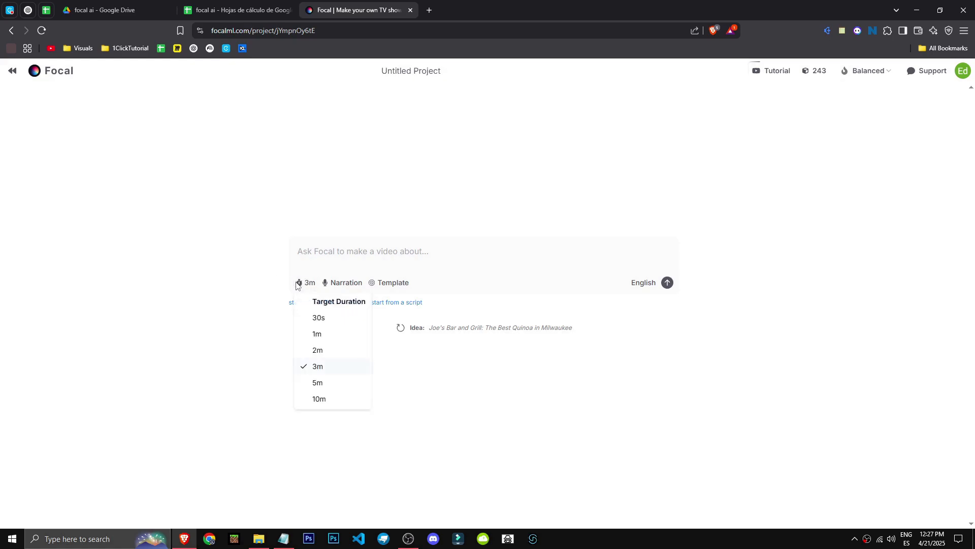
left_click(350, 326)
Generate a narration script from the prompt "noruegan fight against vickings" and continue to the project details.
left_click(344, 282)
left_click(327, 418)
left_click(381, 286)
left_click(584, 249)
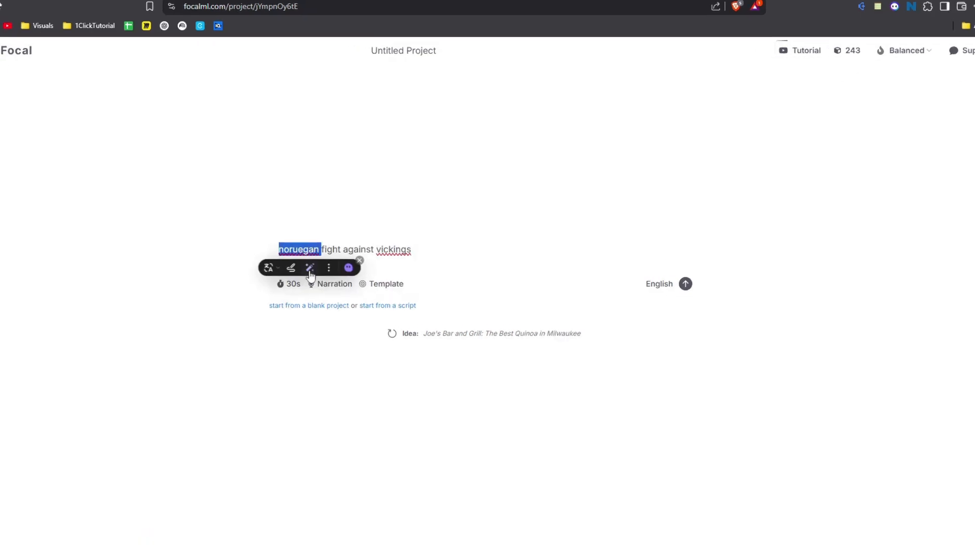
left_click(519, 246)
left_click(686, 284)
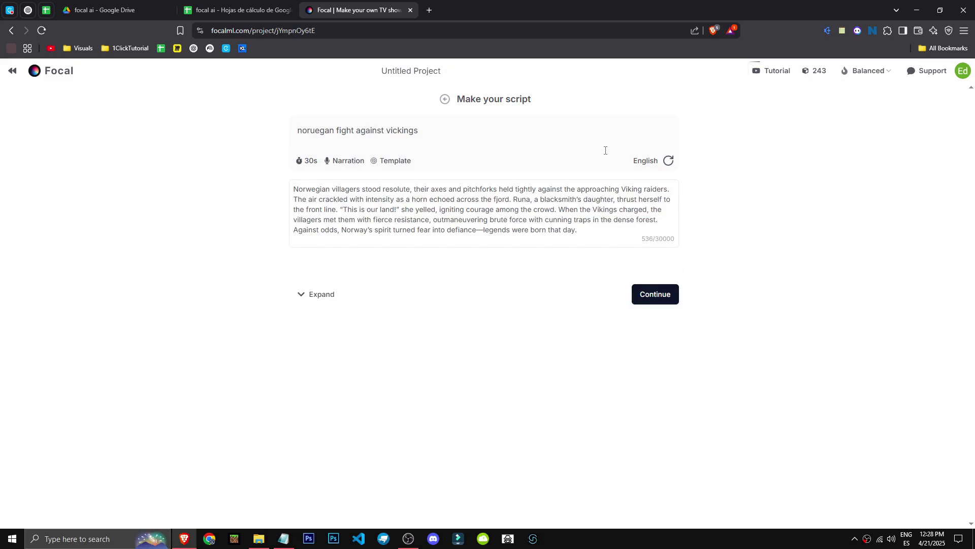
left_click(655, 292)
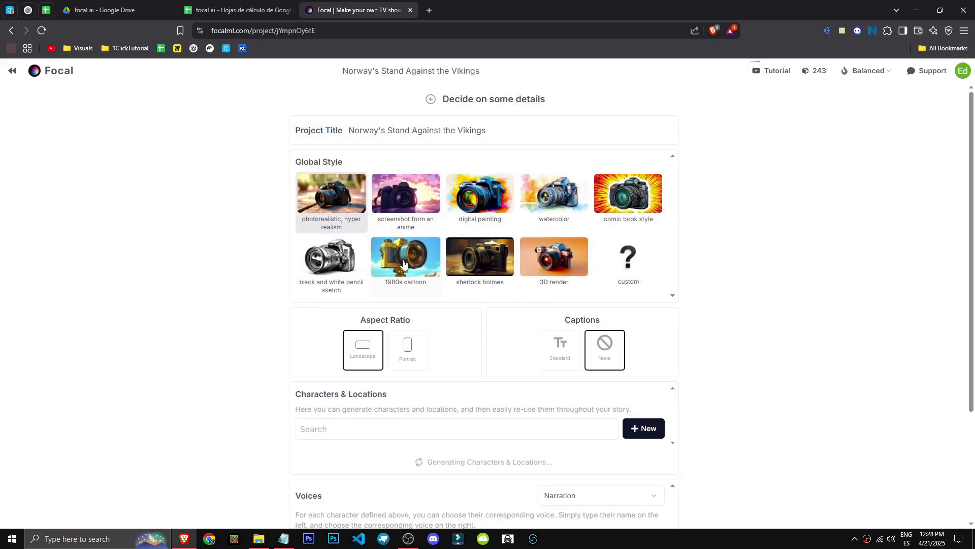
Set the global style to "screenshot from an anime" and the aspect ratio to Portrait.
left_click(489, 270)
left_click(567, 275)
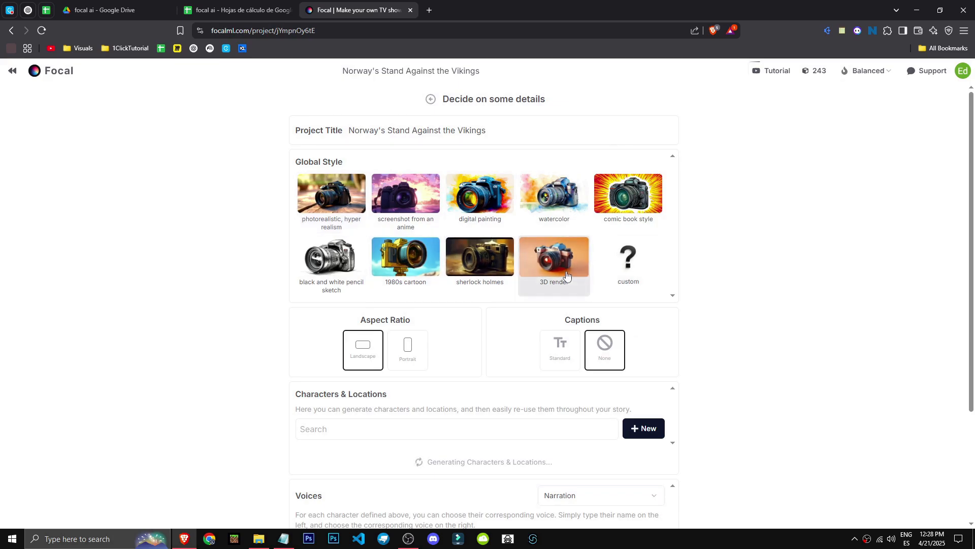
left_click(413, 216)
scroll(696, 459, "down", 2)
left_click(407, 259)
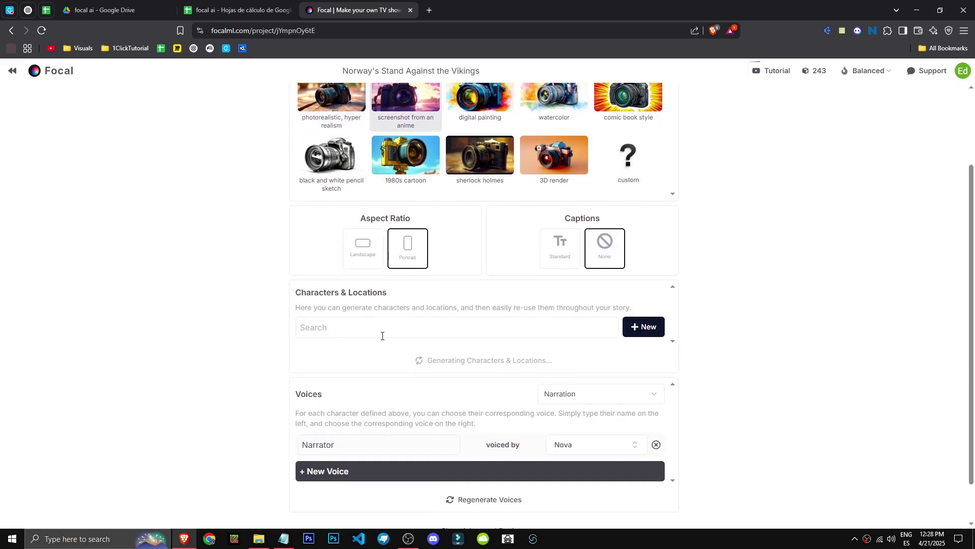
Set the captions to Standard and add a new voice entry below the Narrator in the project details.
left_click(559, 249)
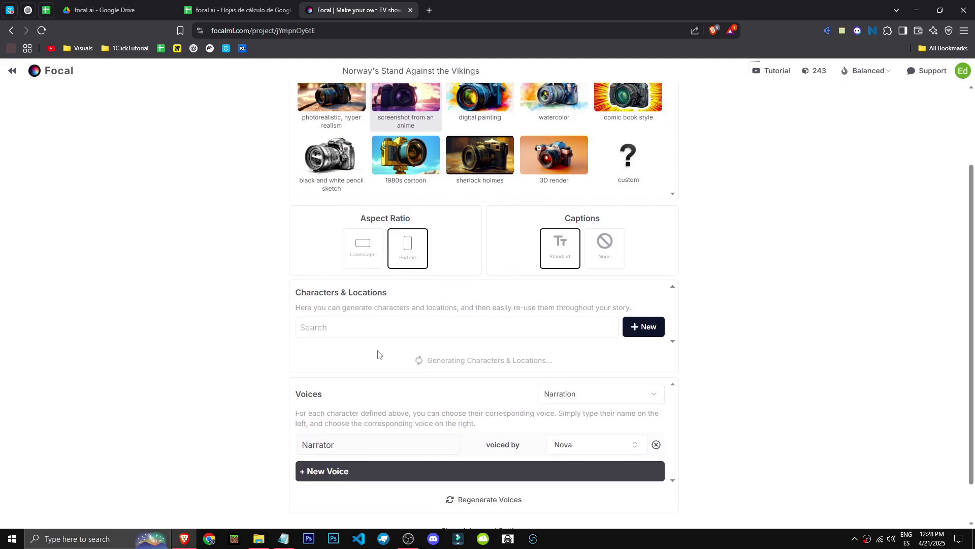
scroll(349, 335, "down", 1)
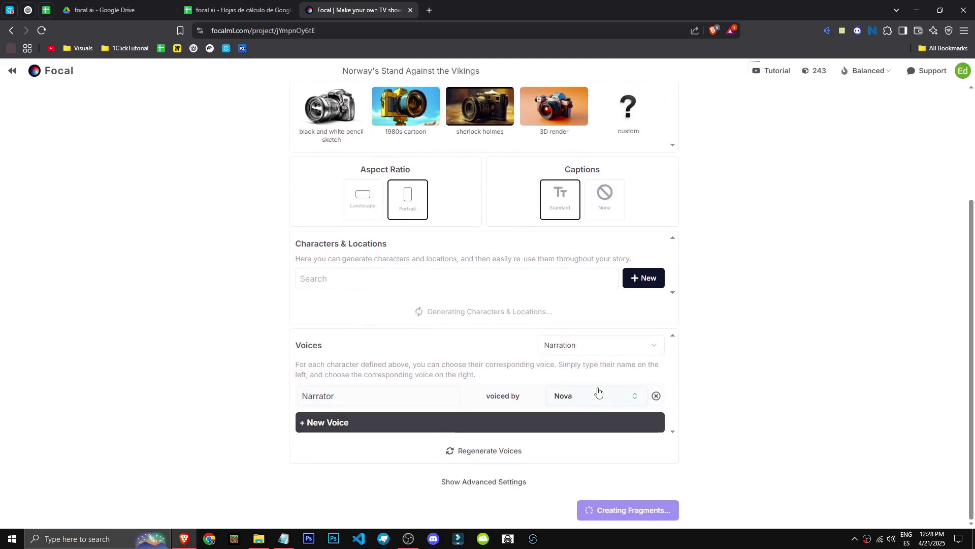
scroll(584, 412, "down", 3)
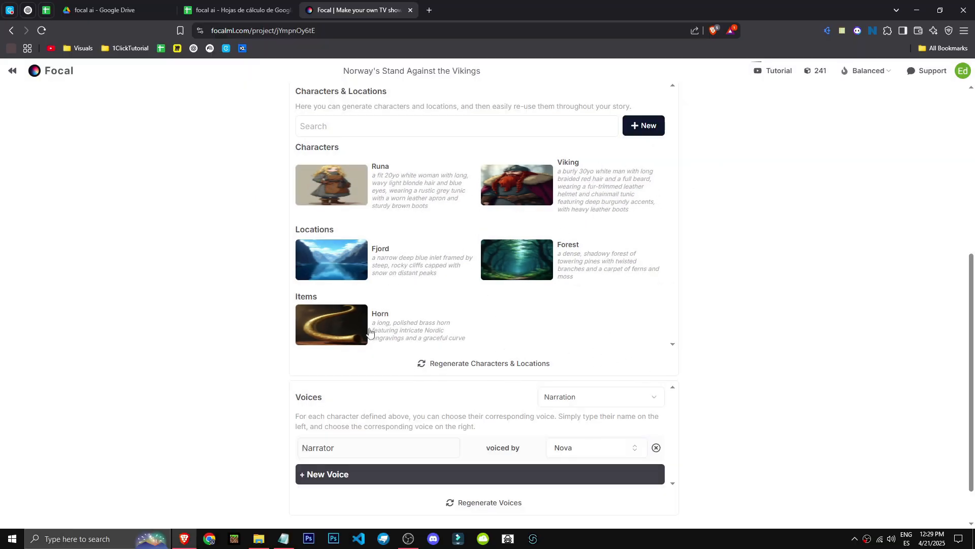
scroll(543, 356, "down", 1)
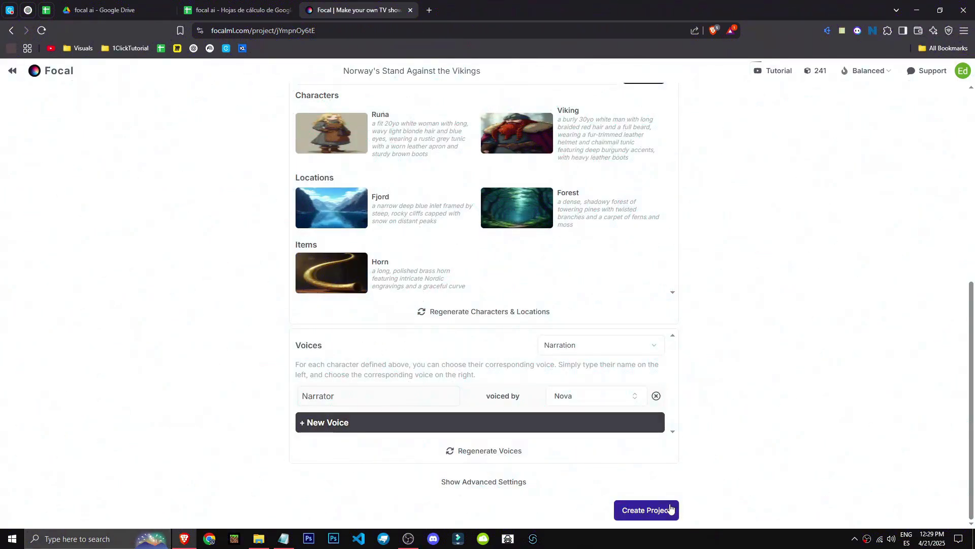
left_click(492, 425)
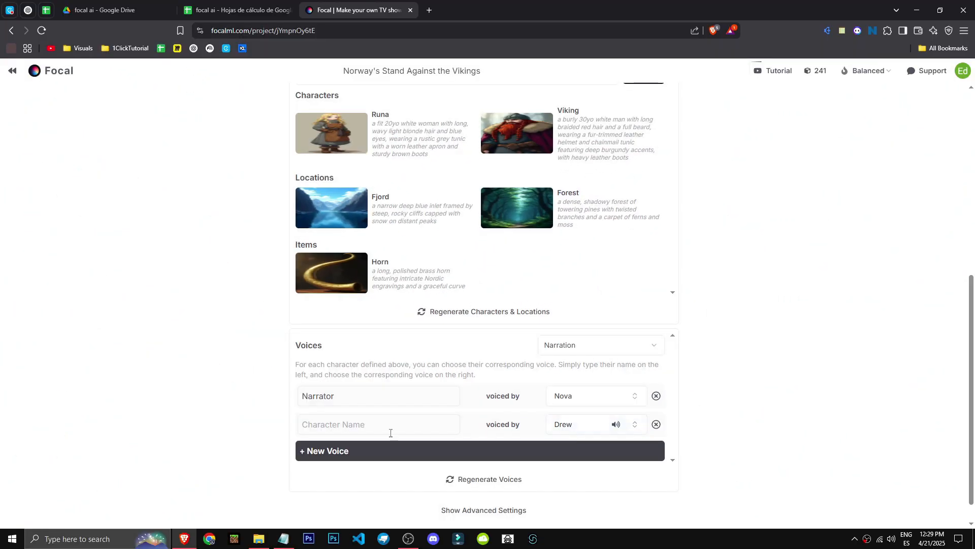
left_click(390, 432)
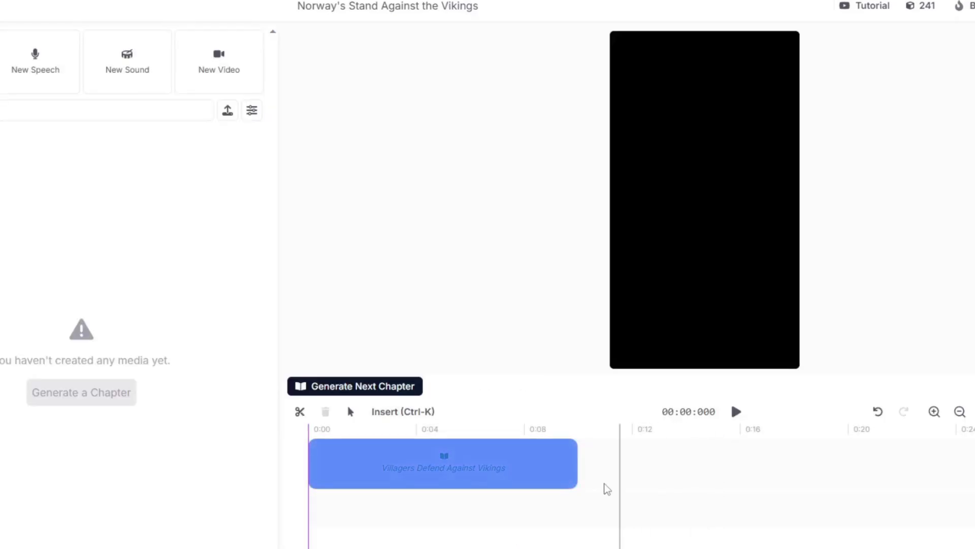
Generate the "Villagers Defend Against Vikings" chapter in the new project and accept it into the timeline.
left_click(462, 404)
left_click(283, 396)
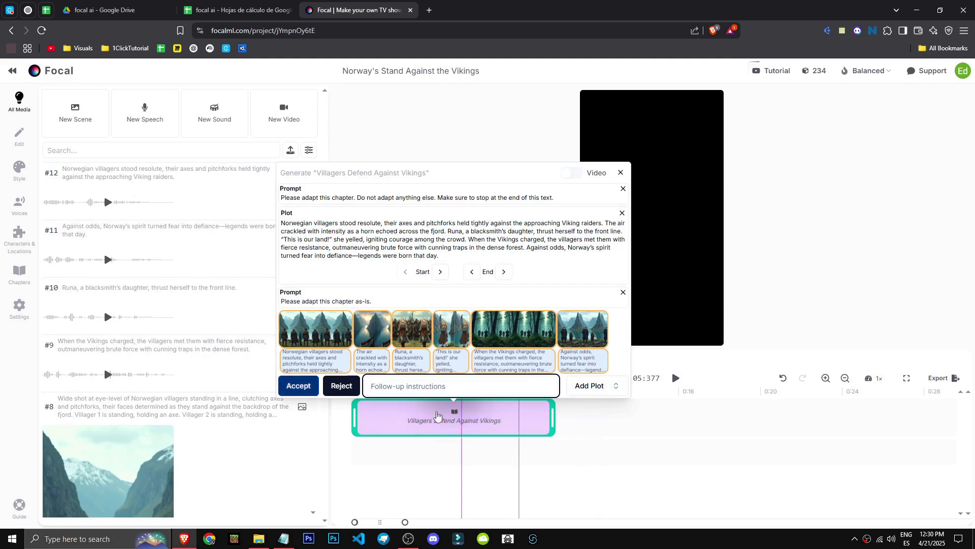
left_click(297, 386)
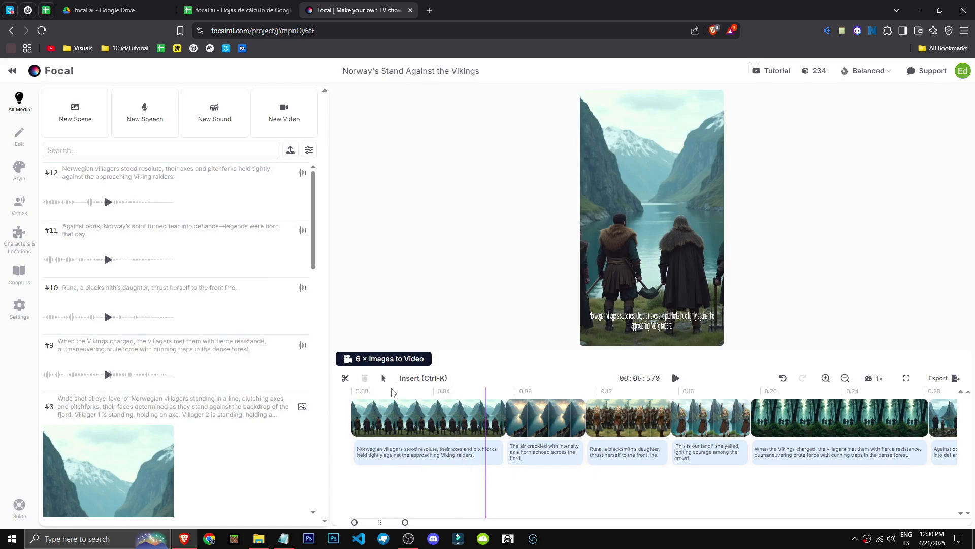
Check the expanded timeline view, restore the side panel and inspect the first narration clip.
left_click(907, 378)
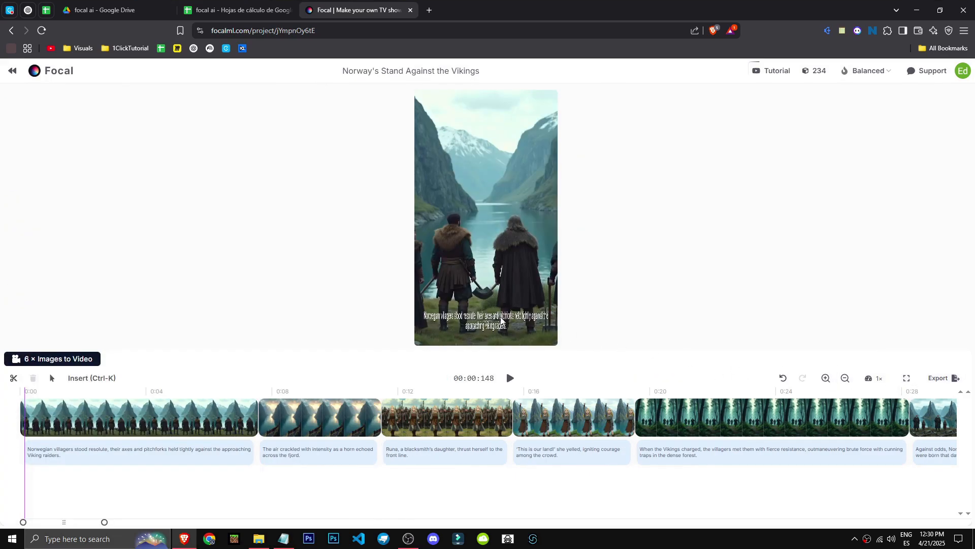
left_click(906, 378)
left_click(414, 453)
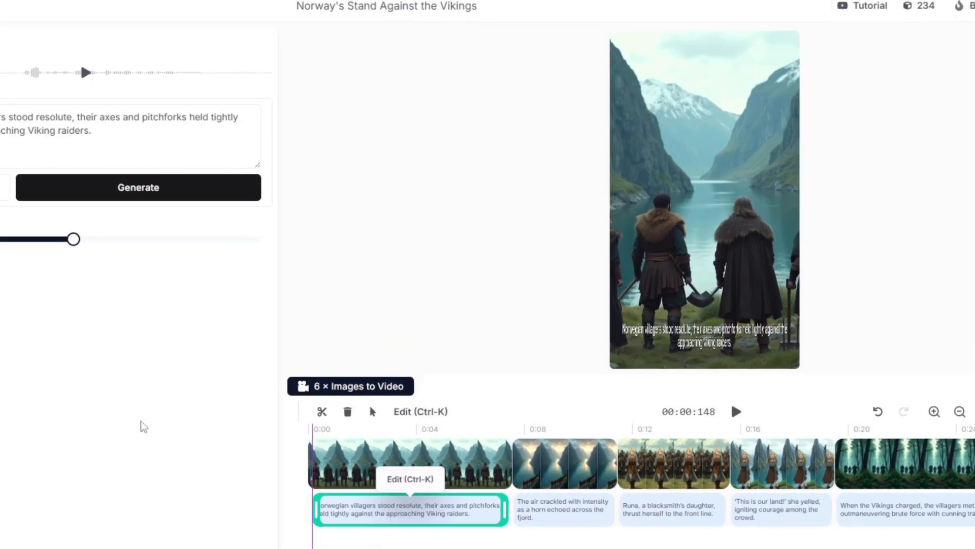
Set the captions to None in the global settings and look through the available video and voice models.
left_click(19, 308)
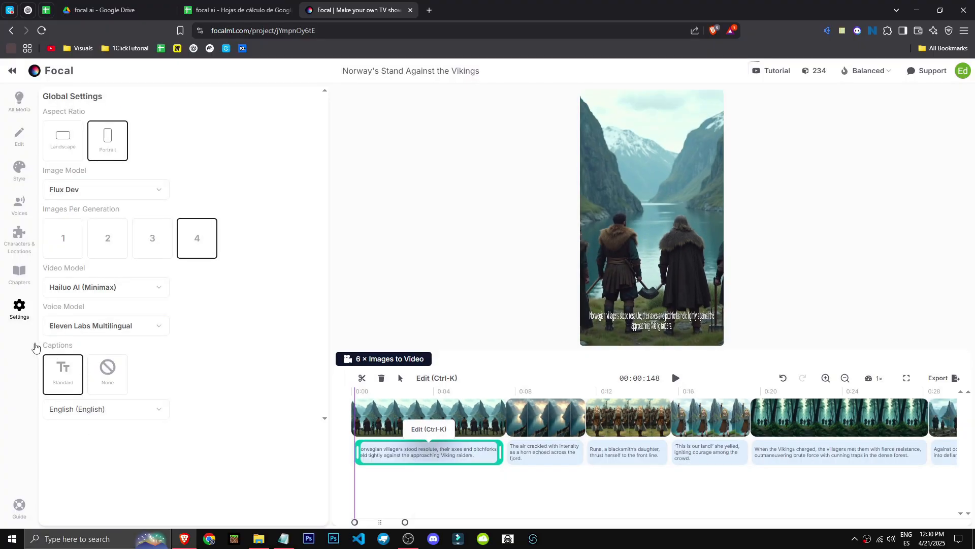
left_click(118, 378)
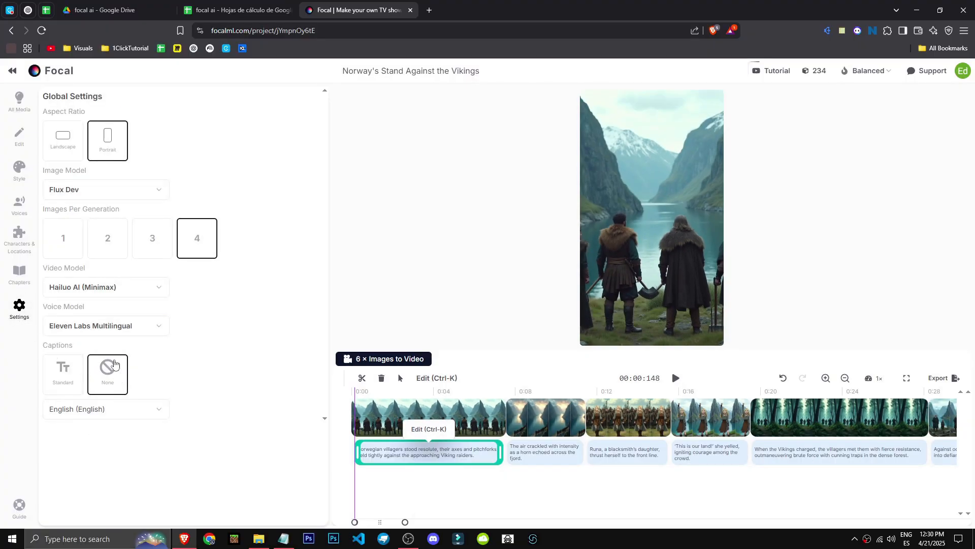
left_click(130, 288)
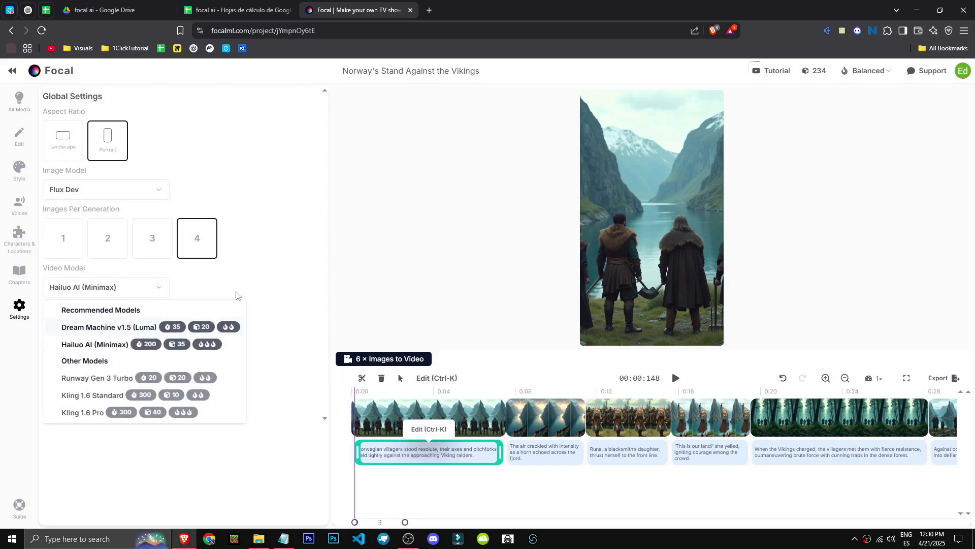
left_click(211, 294)
left_click(162, 328)
left_click(215, 298)
Play the opening briefly and scrub through the timeline up to the forest scene to preview the images.
left_click(676, 378)
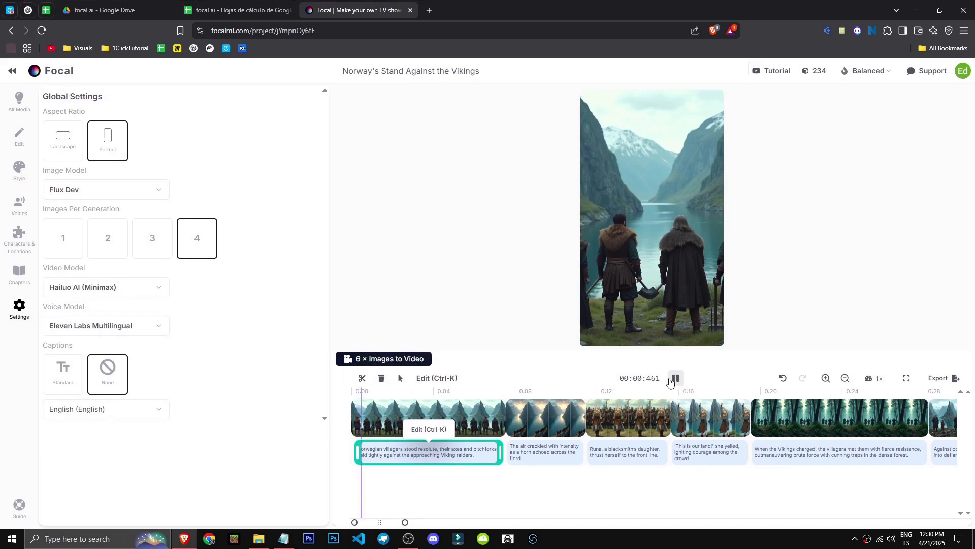
left_click(614, 394)
left_click_drag(615, 395, 831, 397)
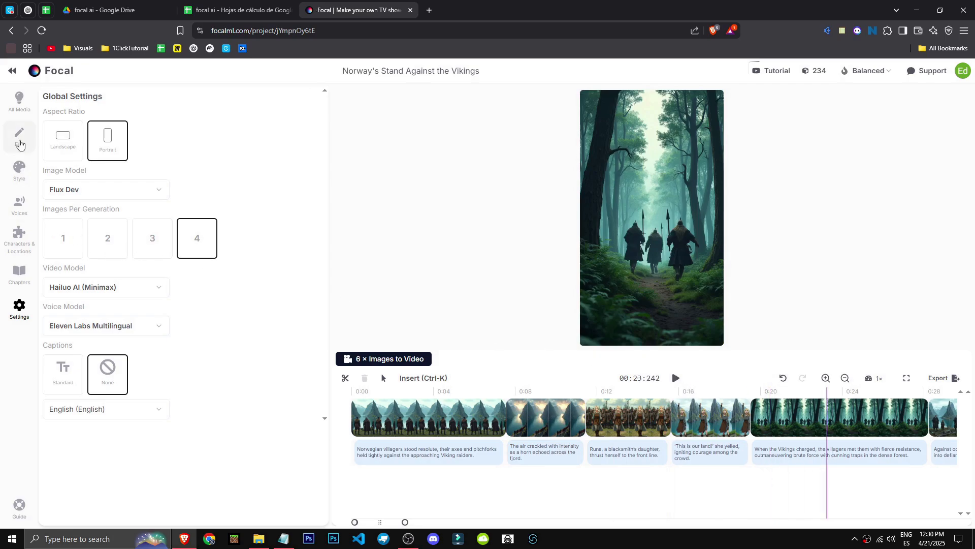
Animate the first scene's image using the suggested prompt "The villagers raise their axes and pitchforks.".
left_click(20, 144)
left_click(422, 417)
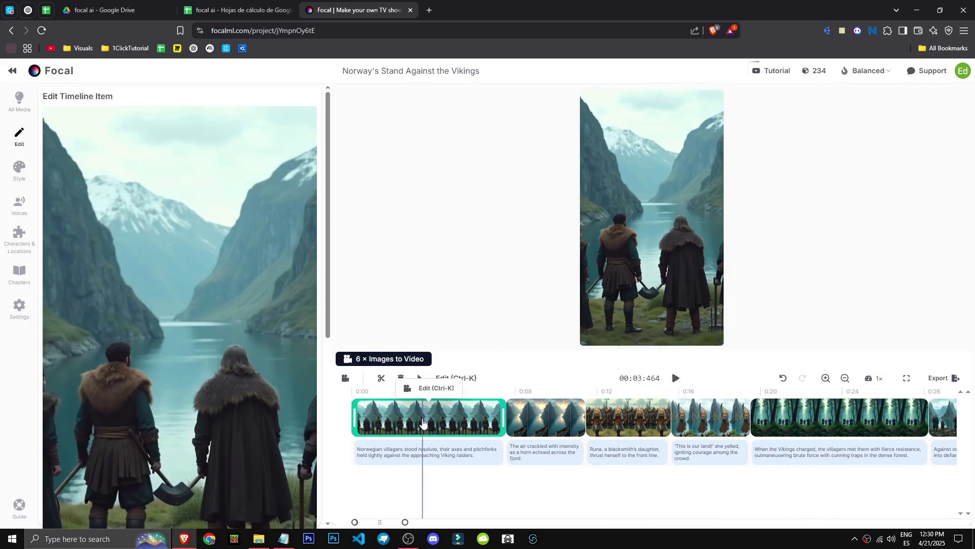
scroll(254, 282, "down", 5)
left_click(252, 279)
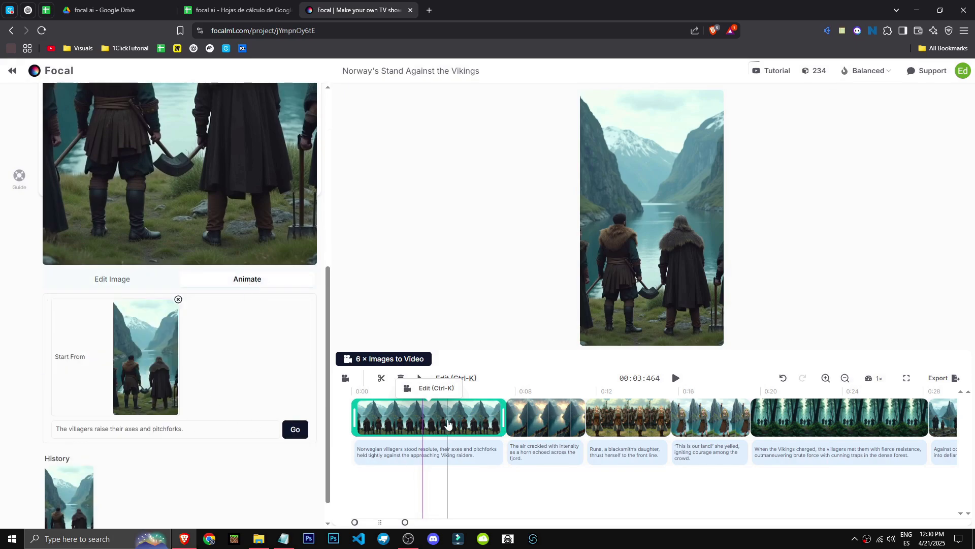
scroll(201, 407, "down", 1)
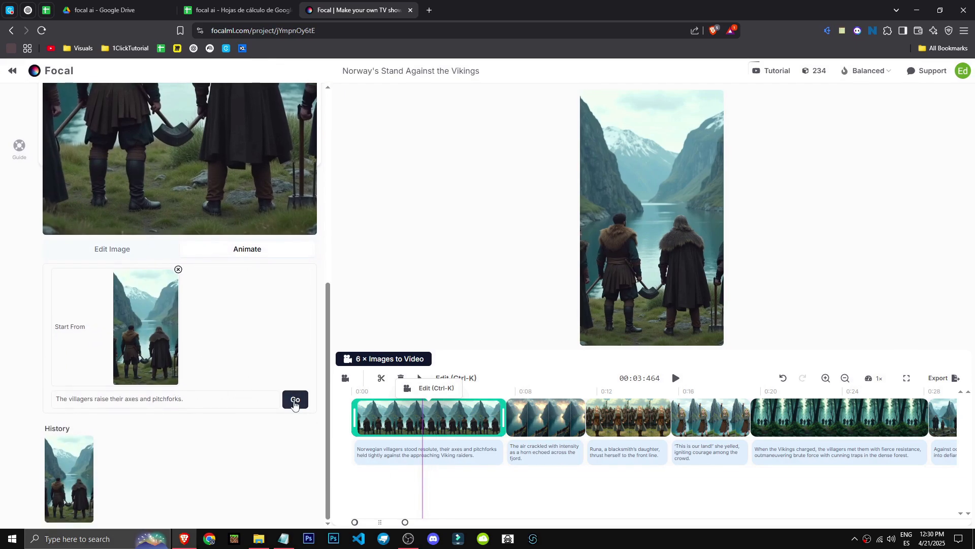
left_click(295, 400)
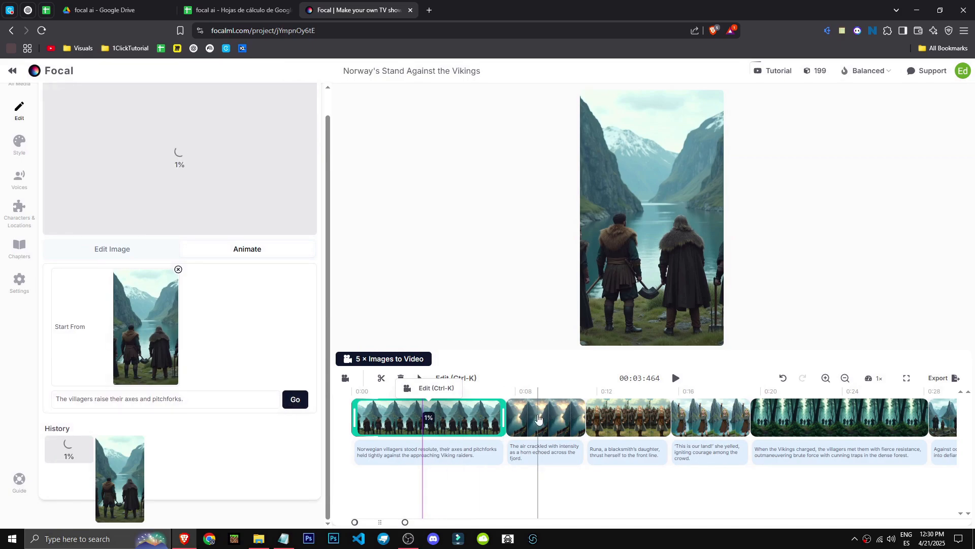
Animate the second scene's fjord image and the third scene's image of Runa using their suggested motion prompts.
left_click(538, 418)
left_click(231, 305)
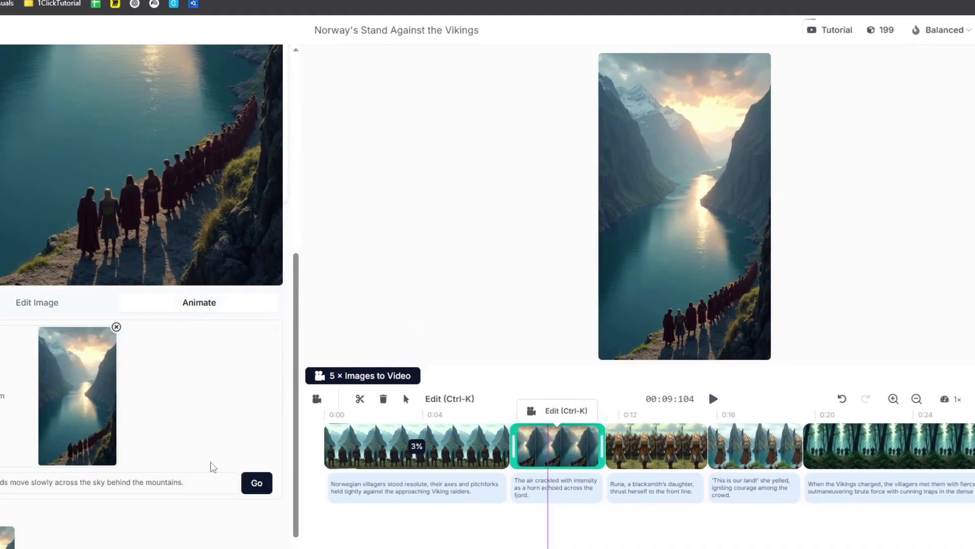
left_click(293, 452)
left_click(656, 445)
left_click(197, 300)
left_click(255, 481)
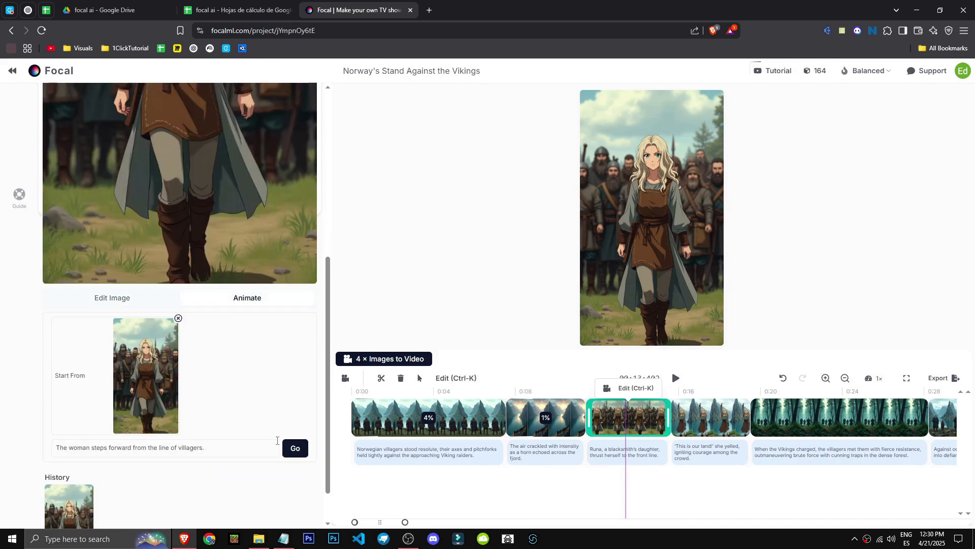
Animate the fourth scene's "This is our land!" image and the fifth scene's forest image using their suggested prompts.
left_click(694, 421)
left_click(247, 297)
left_click(295, 448)
left_click(844, 422)
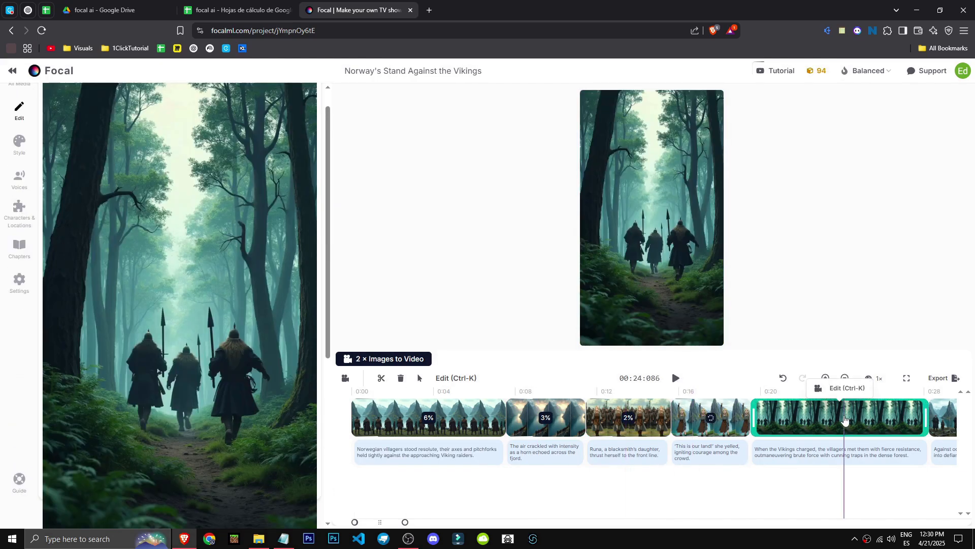
left_click(275, 295)
left_click(295, 448)
Animate the last scene's image using the suggested prompt "The two villagers raise their heads in pride.".
left_click(371, 419)
left_click(259, 297)
left_click(254, 470)
Play the animated video from the beginning into Runa's scene, then pause it.
left_click(420, 440)
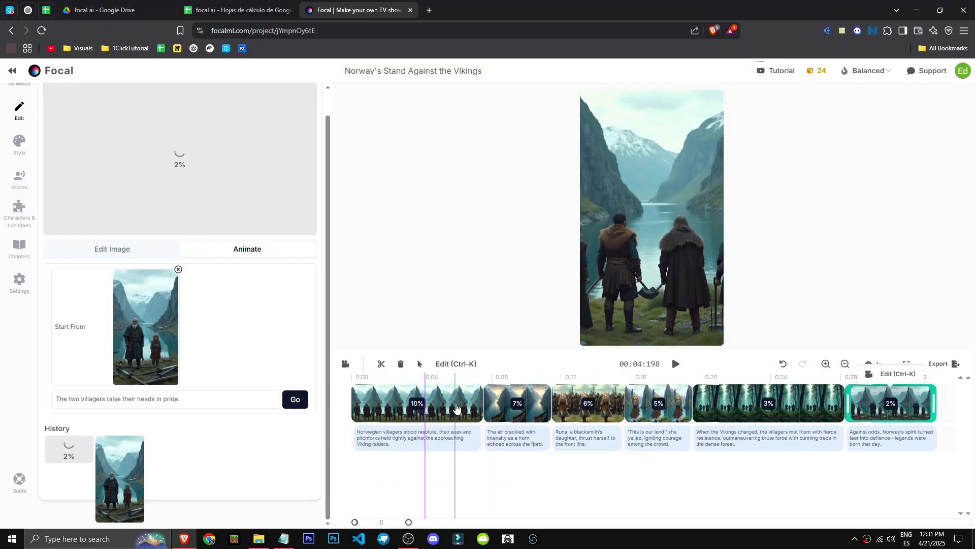
left_click(390, 382)
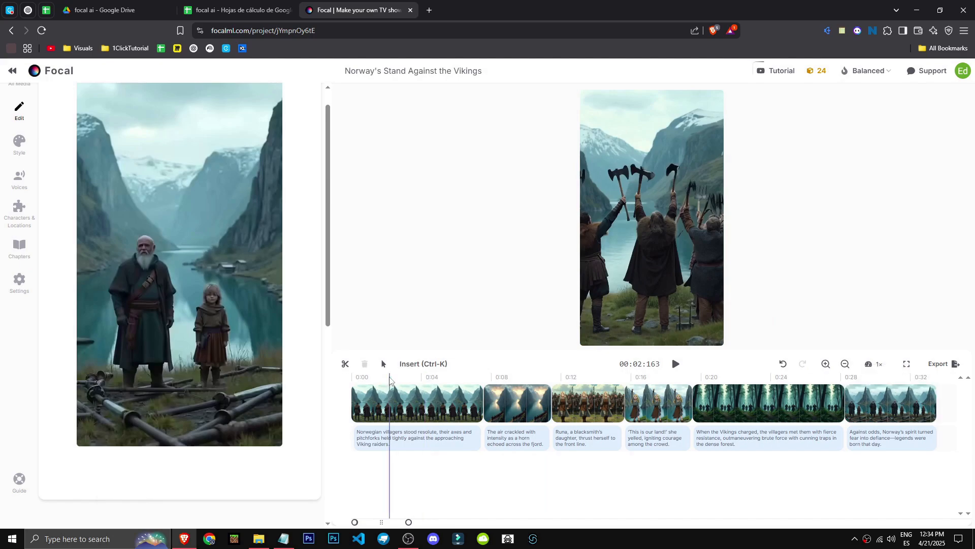
left_click(357, 383)
key("space")
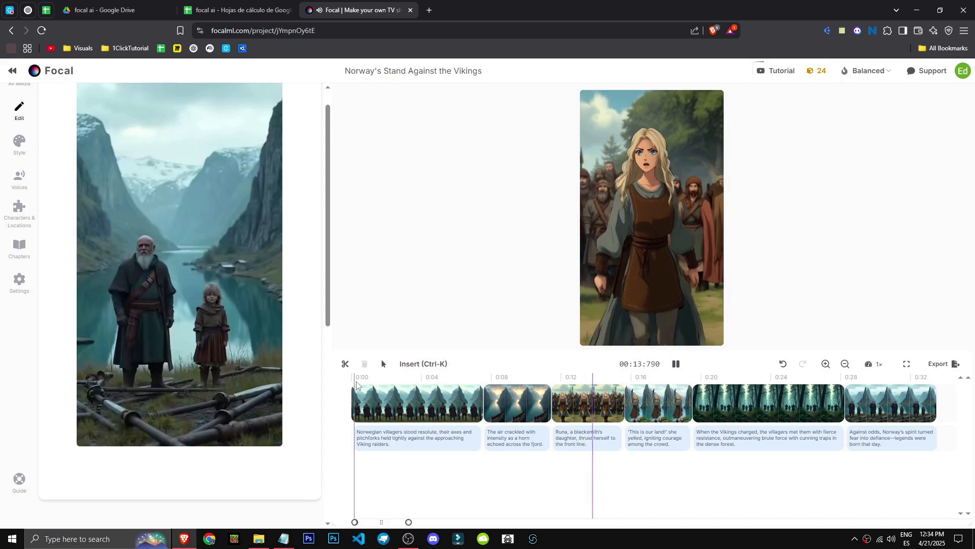
key("space")
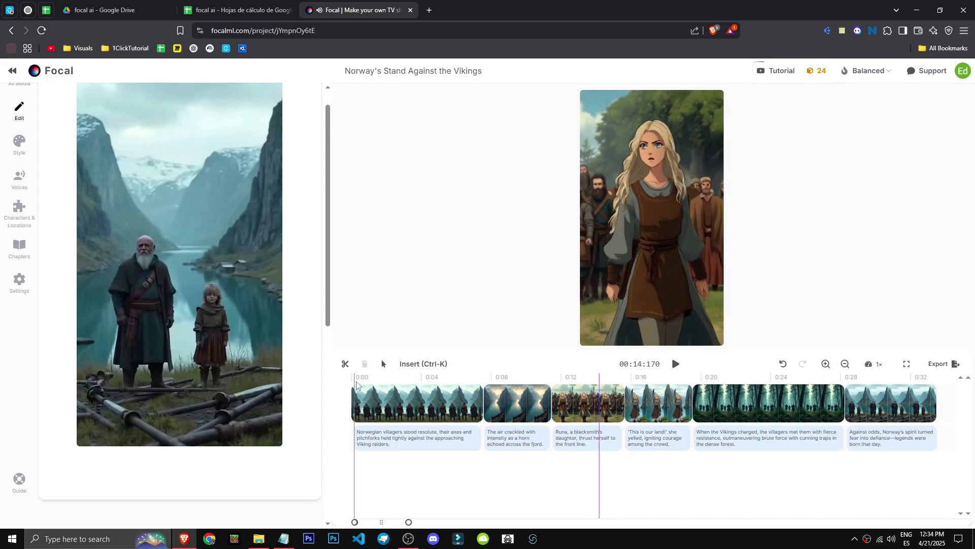
Check the remaining credits and look at the Efficient, Balanced and Majestic credit modes without changing the mode.
left_click(816, 71)
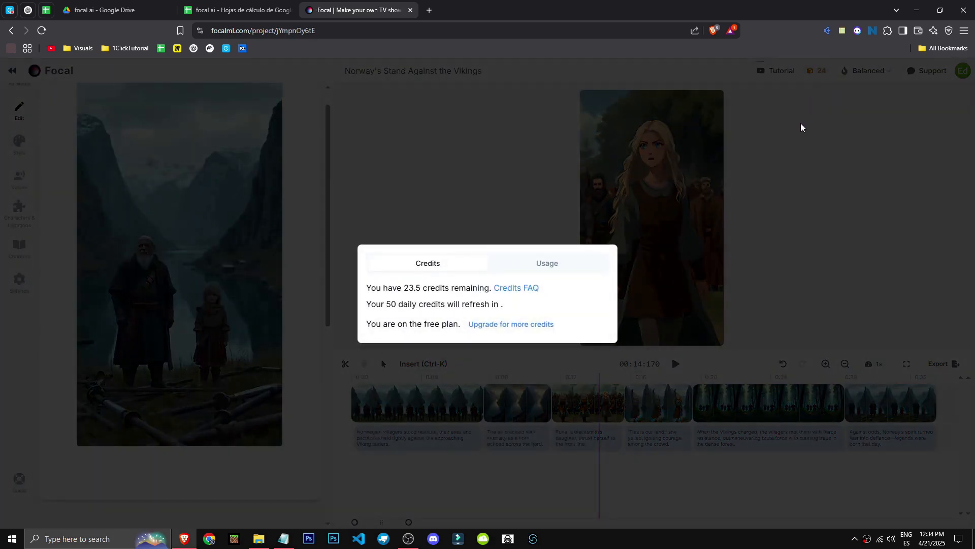
left_click(714, 154)
left_click(867, 70)
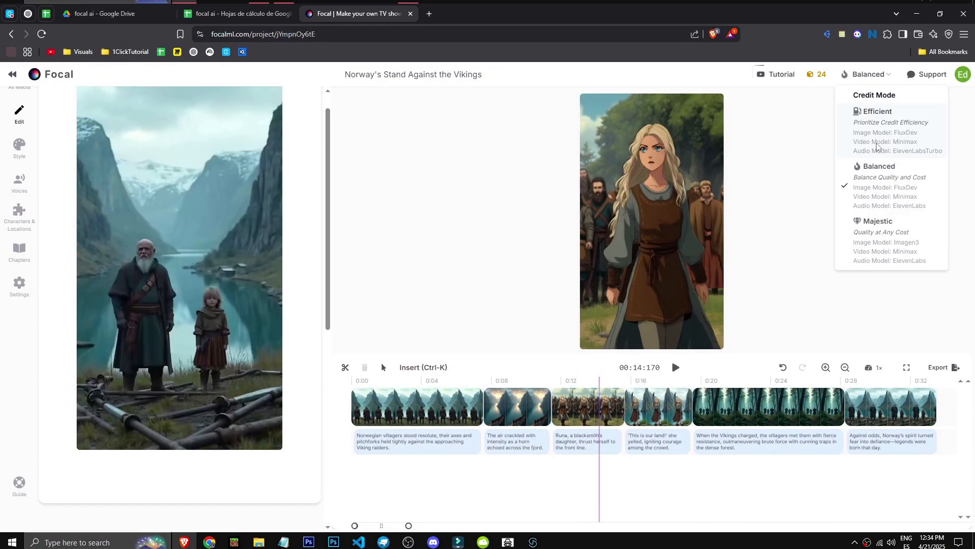
left_click(788, 253)
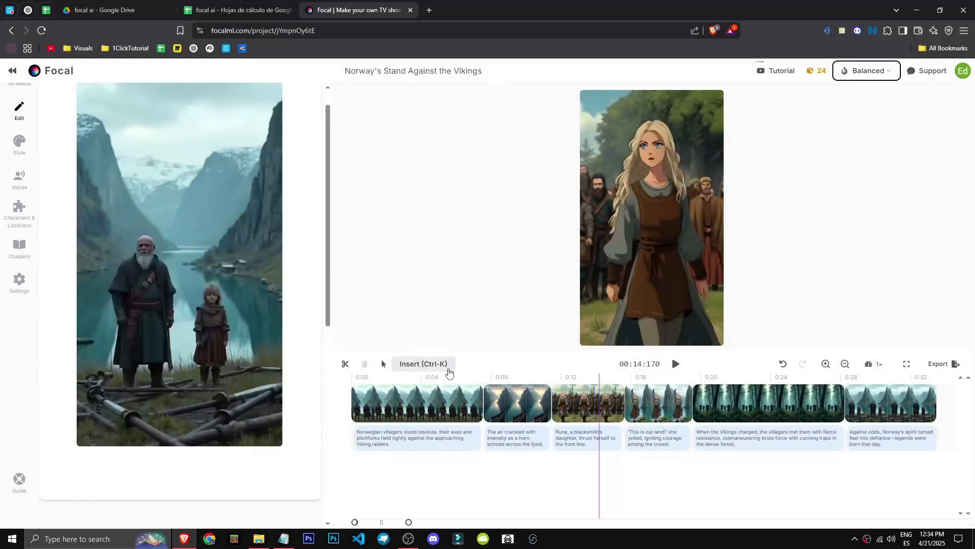
Replay part of the first scene, then open the pricing plans page from the account options.
left_click(432, 377)
key("space")
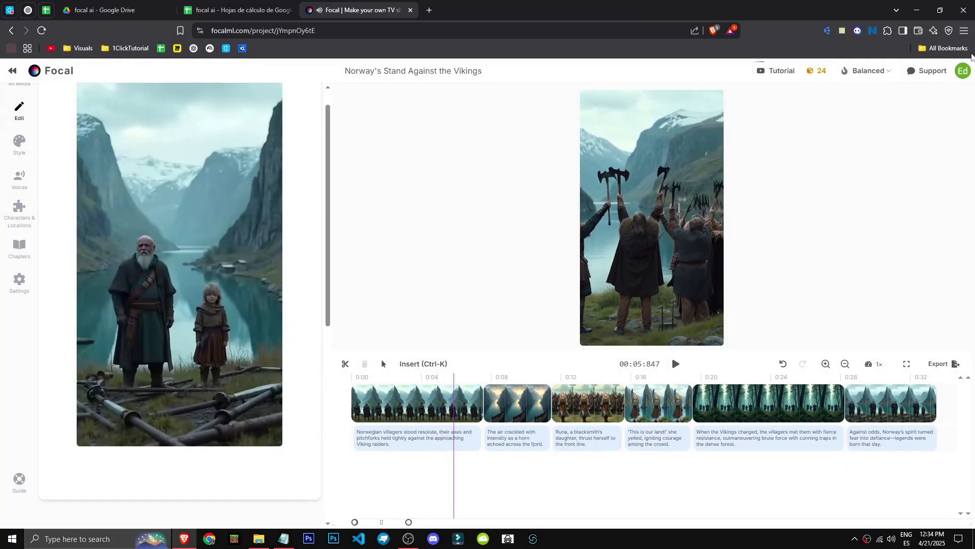
left_click(963, 71)
left_click(852, 144)
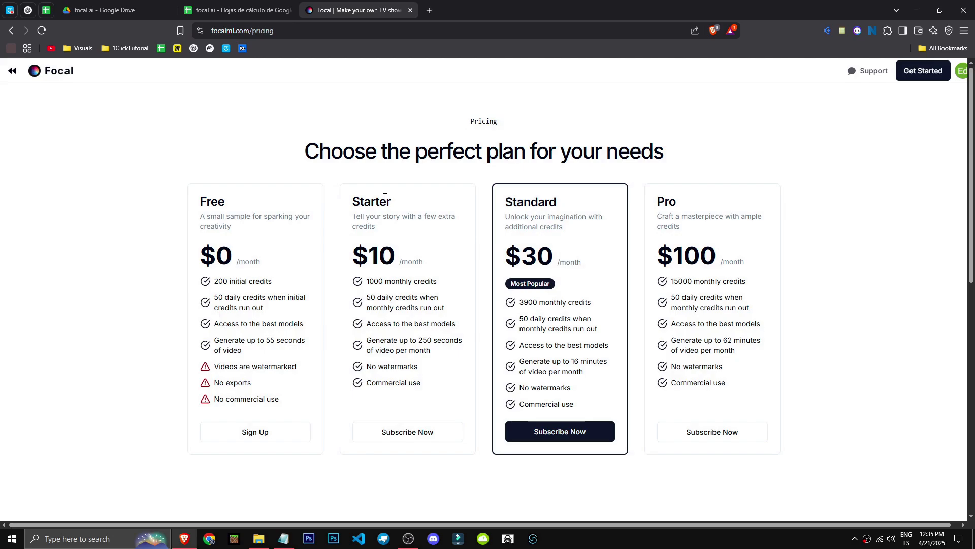
Examine the Starter plan's daily credits, model access, video length, watermark and commercial use terms.
left_click_drag(374, 299, 436, 316)
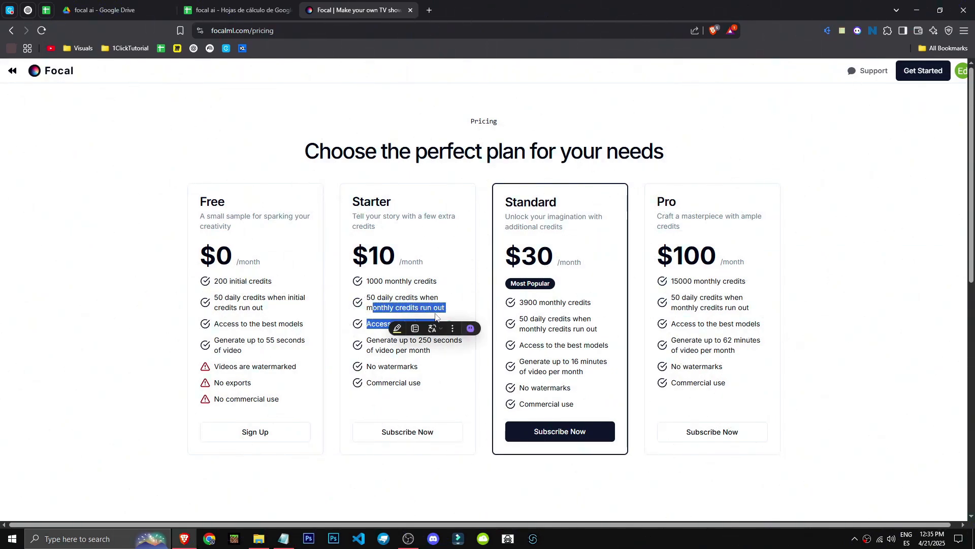
left_click(364, 301)
left_click_drag(346, 301, 447, 312)
left_click_drag(371, 325, 460, 327)
left_click(362, 342)
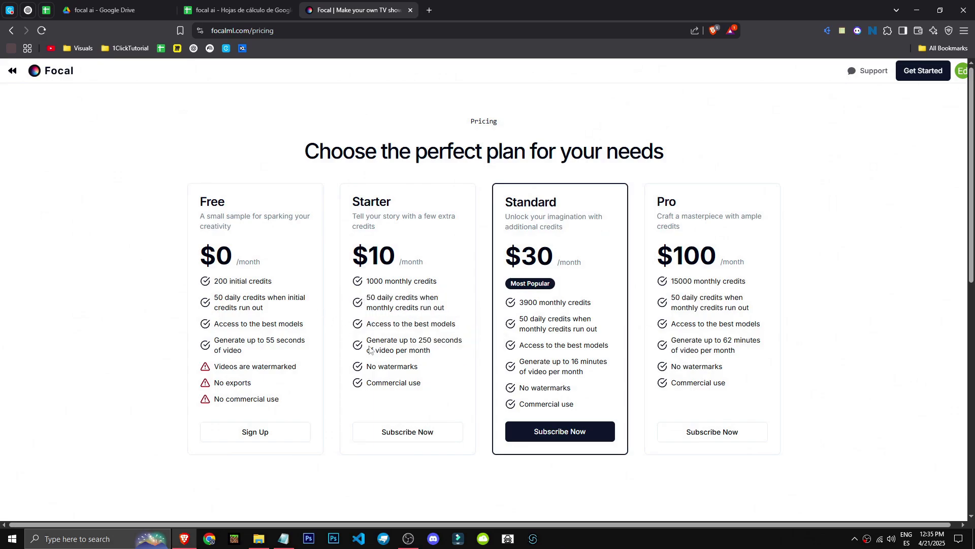
left_click_drag(371, 336, 462, 364)
left_click(359, 331)
left_click_drag(364, 366, 419, 368)
left_click_drag(360, 384, 413, 384)
Examine the Standard plan's price and look over the rest of the pricing page.
left_click(430, 308)
double_click(510, 261)
left_click(480, 247)
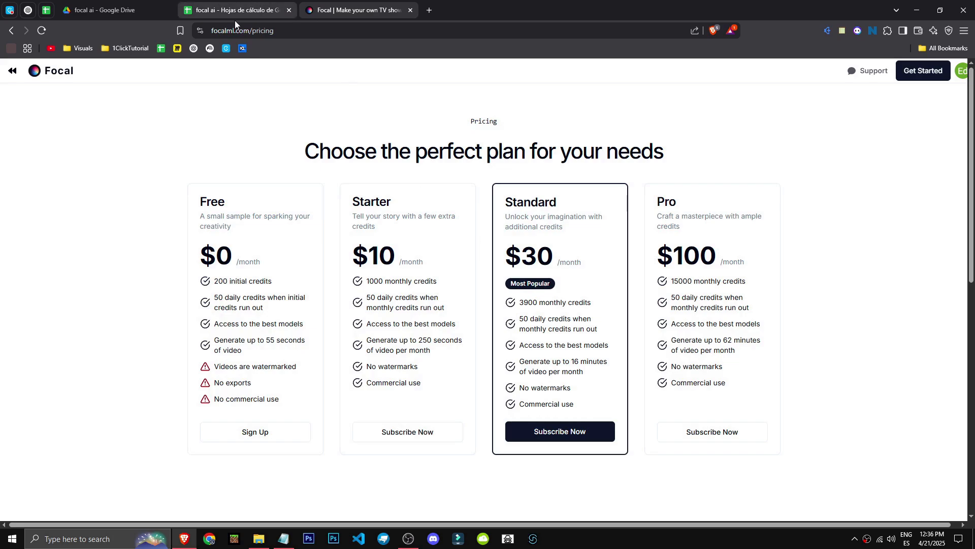
scroll(470, 363, "down", 6)
scroll(469, 364, "up", 6)
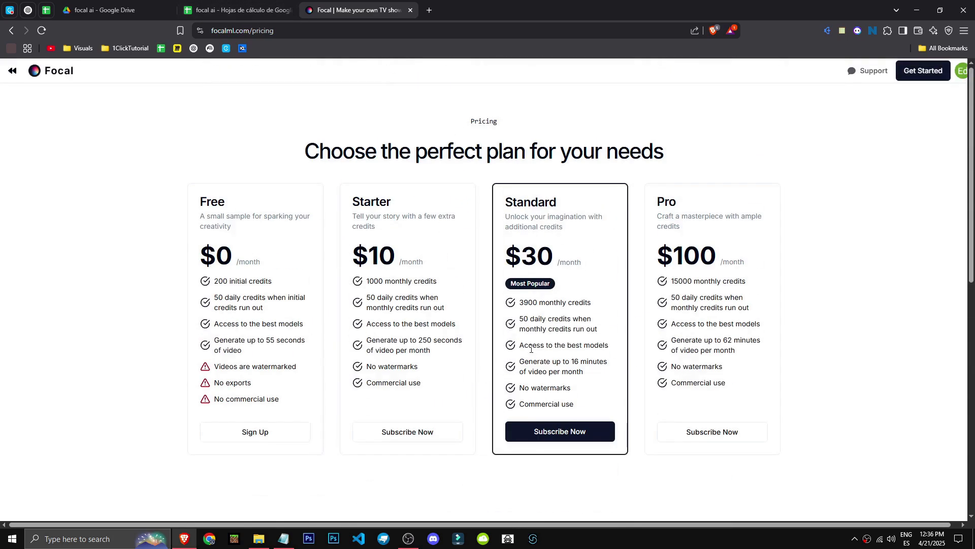